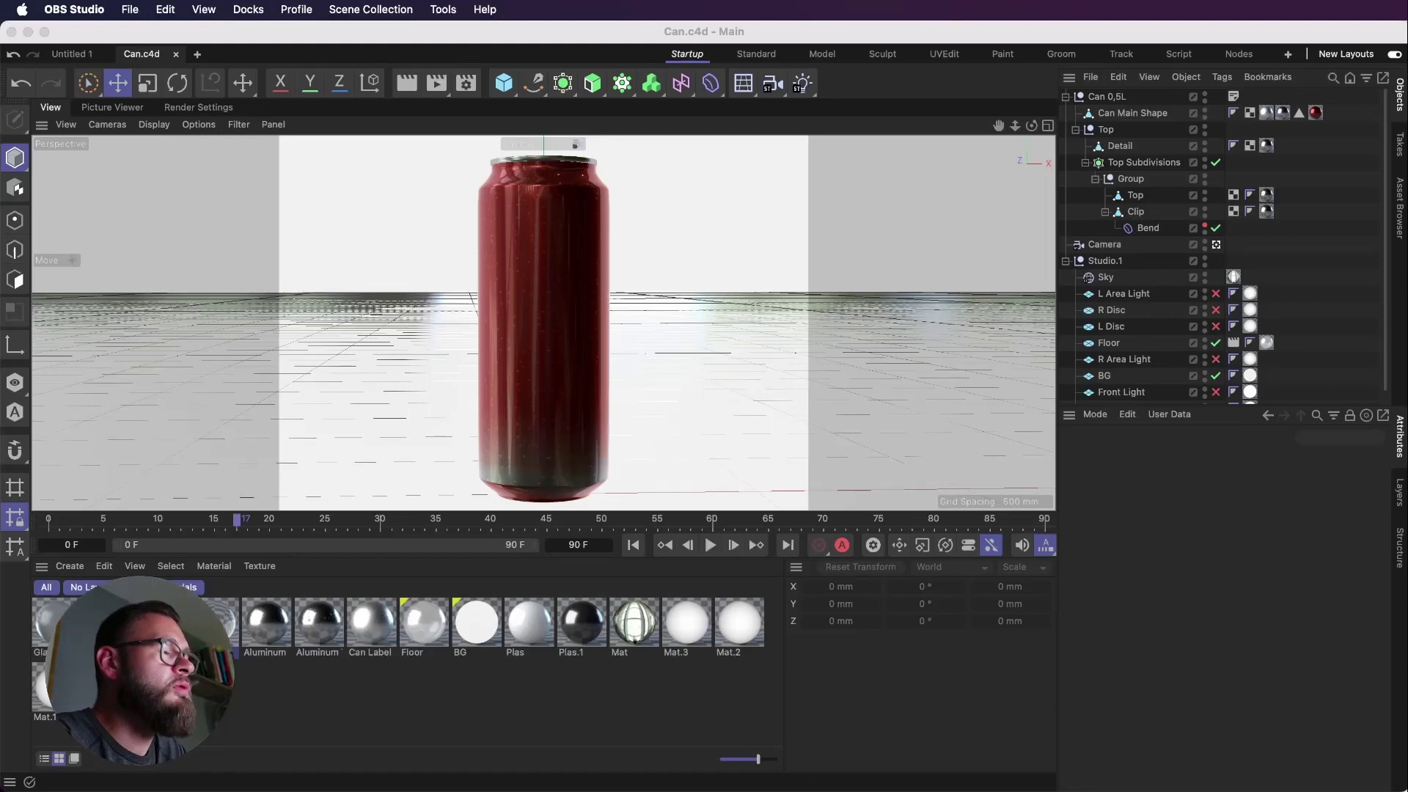
Step: Add a sphere, place it beside the can and shrink it to a radius of about 23 mm
{"action": "left_click", "coordinate": [803, 30]}
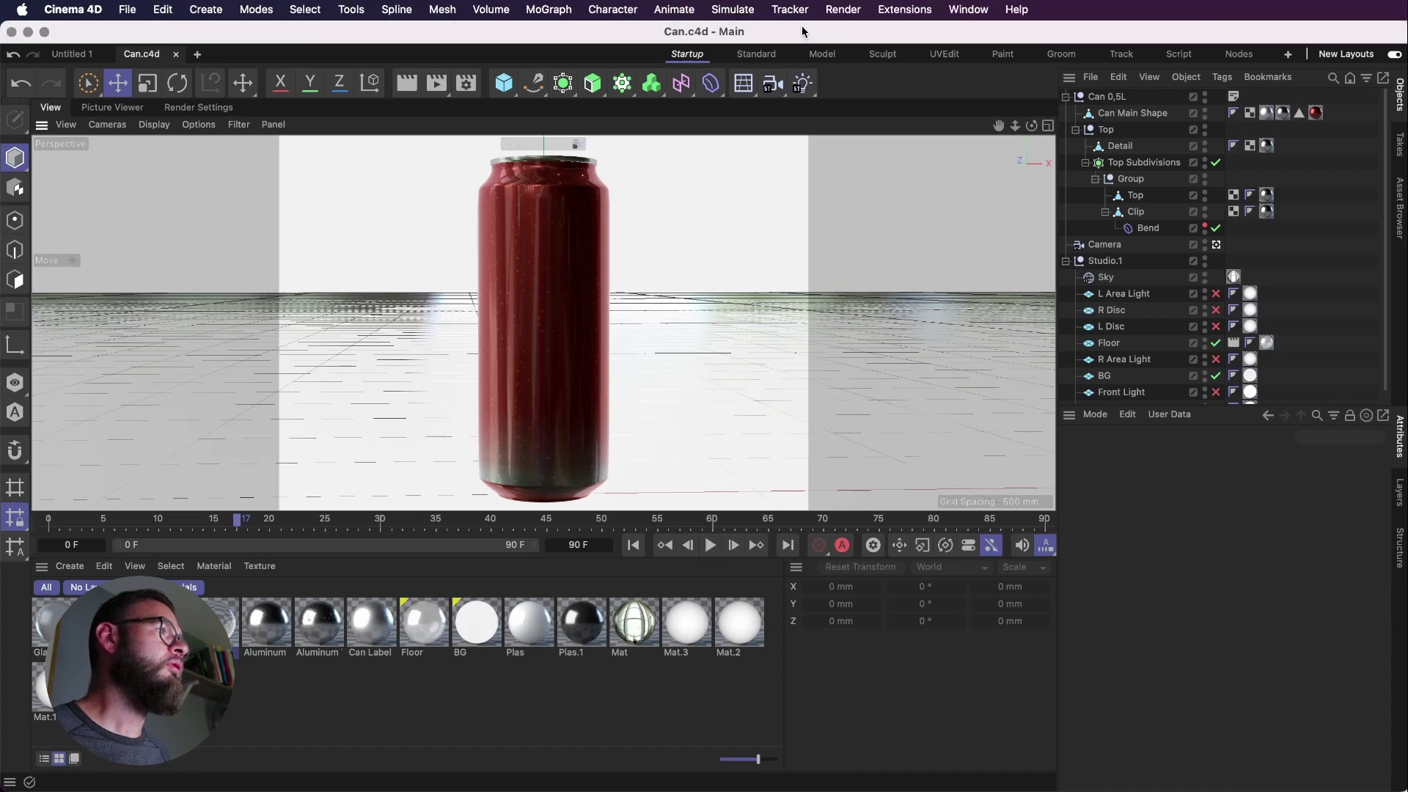
{"action": "left_click", "coordinate": [505, 89]}
{"action": "left_click", "coordinate": [849, 141]}
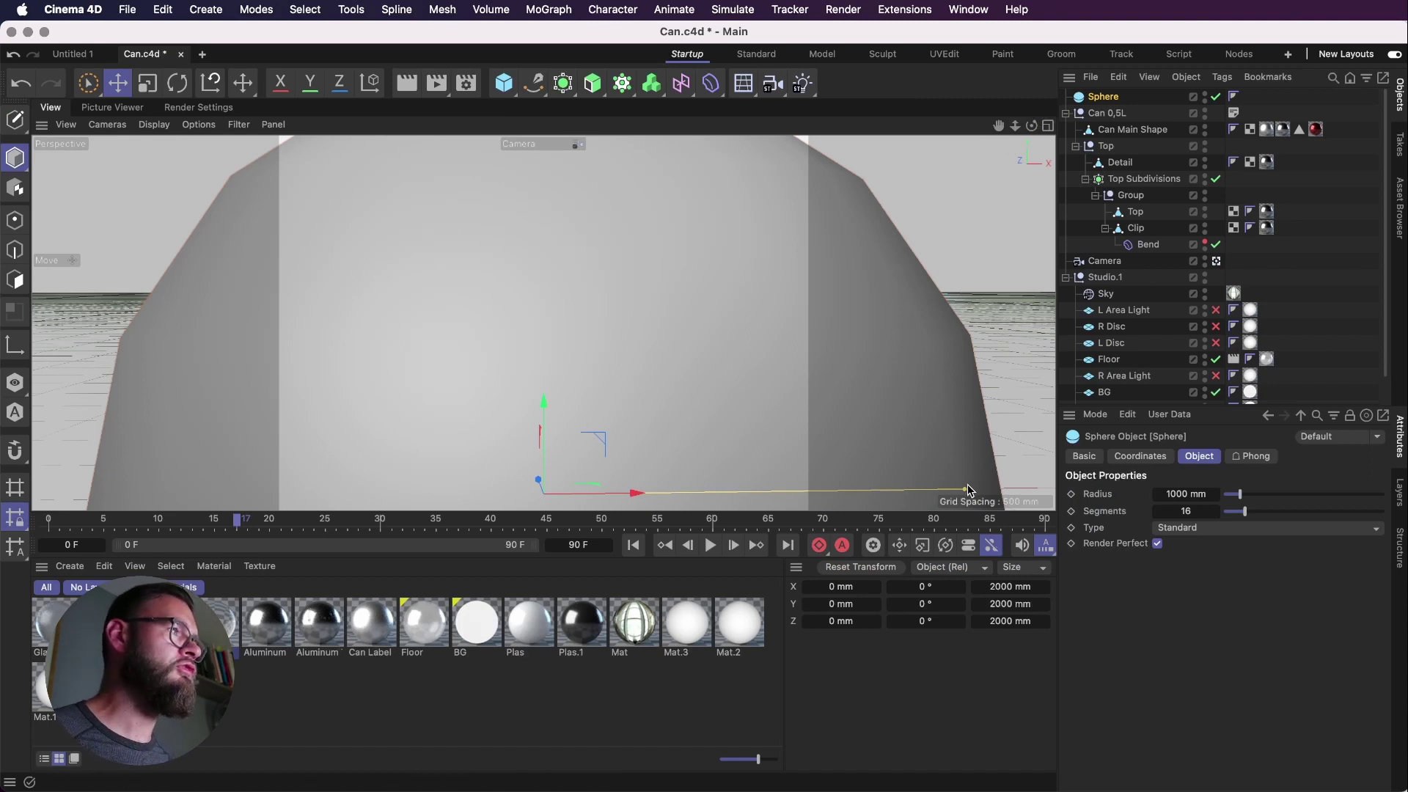
{"action": "left_click_drag", "start_coordinate": [964, 489], "coordinate": [735, 279]}
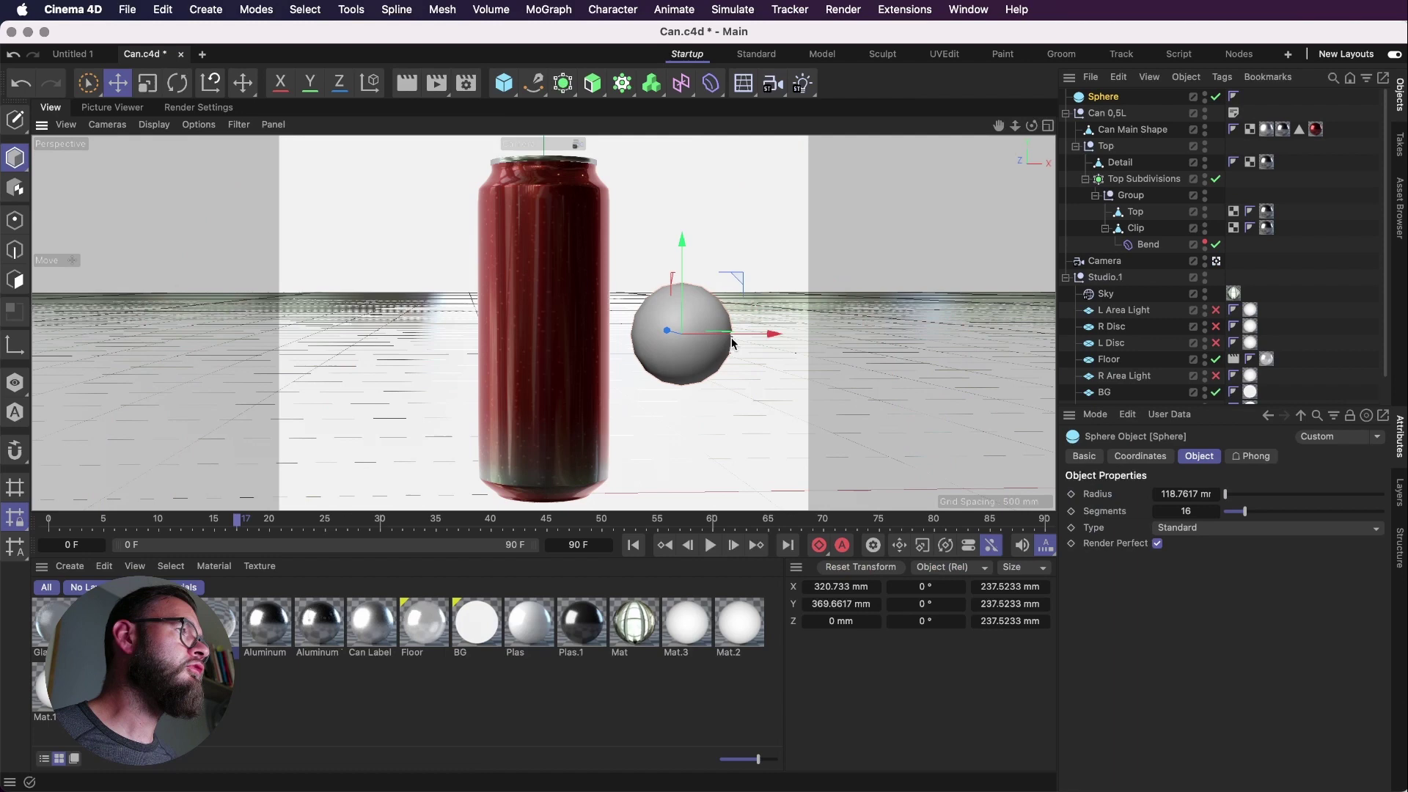
{"action": "left_click_drag", "start_coordinate": [732, 343], "coordinate": [691, 343]}
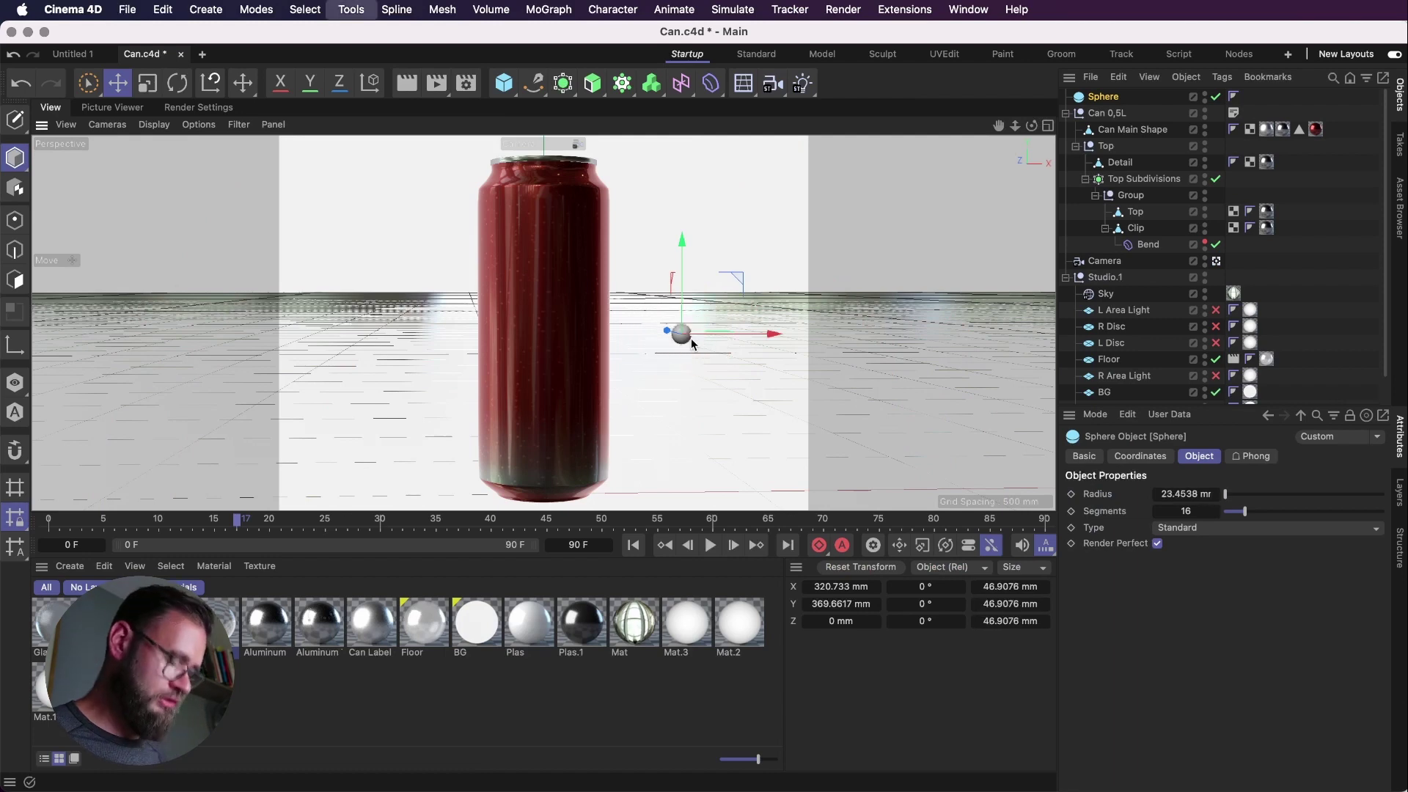
Step: Make the small sphere editable and compare it with the droplets on the reference can photo in Safari
{"action": "key", "text": "c"}
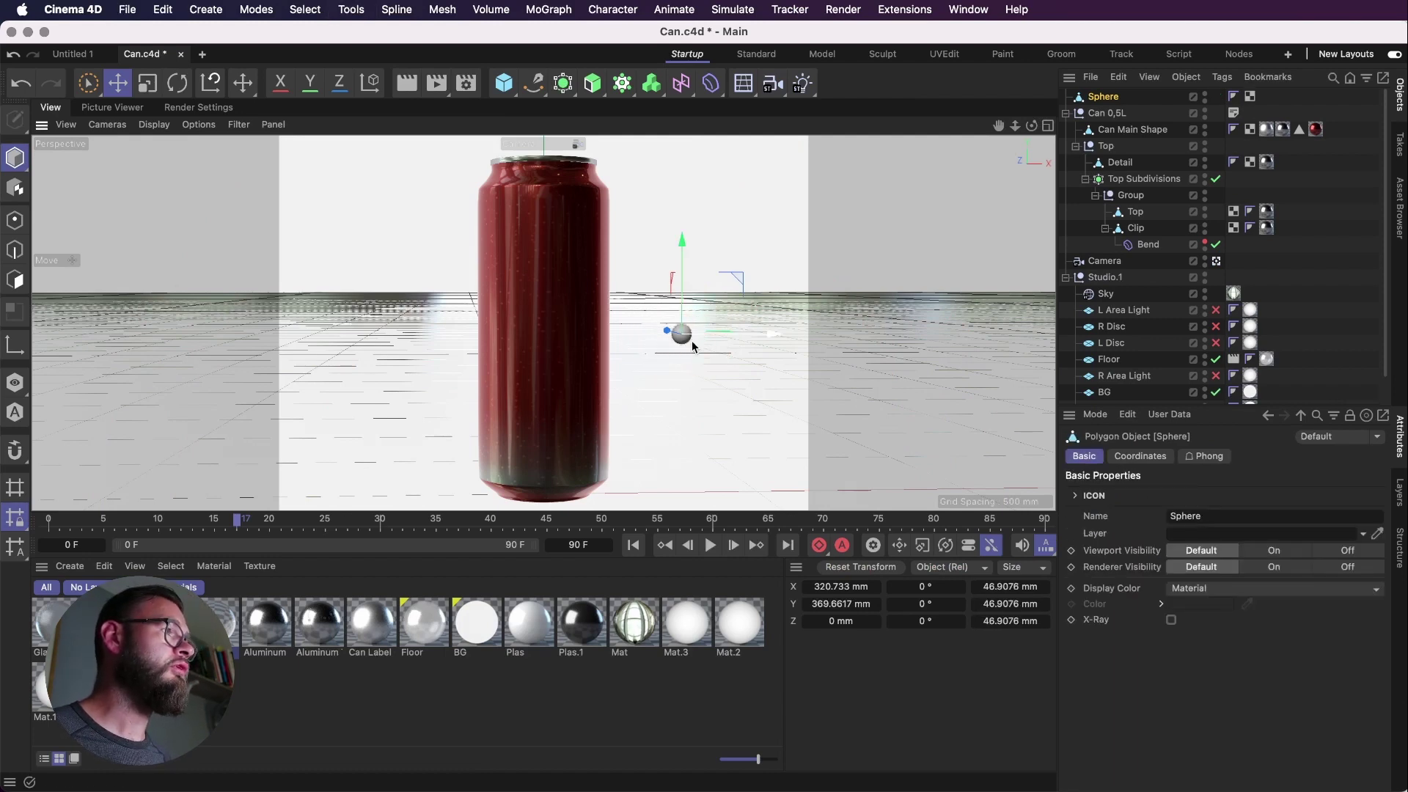
{"action": "scroll", "coordinate": [687, 338], "scroll_direction": "up", "scroll_amount": 5}
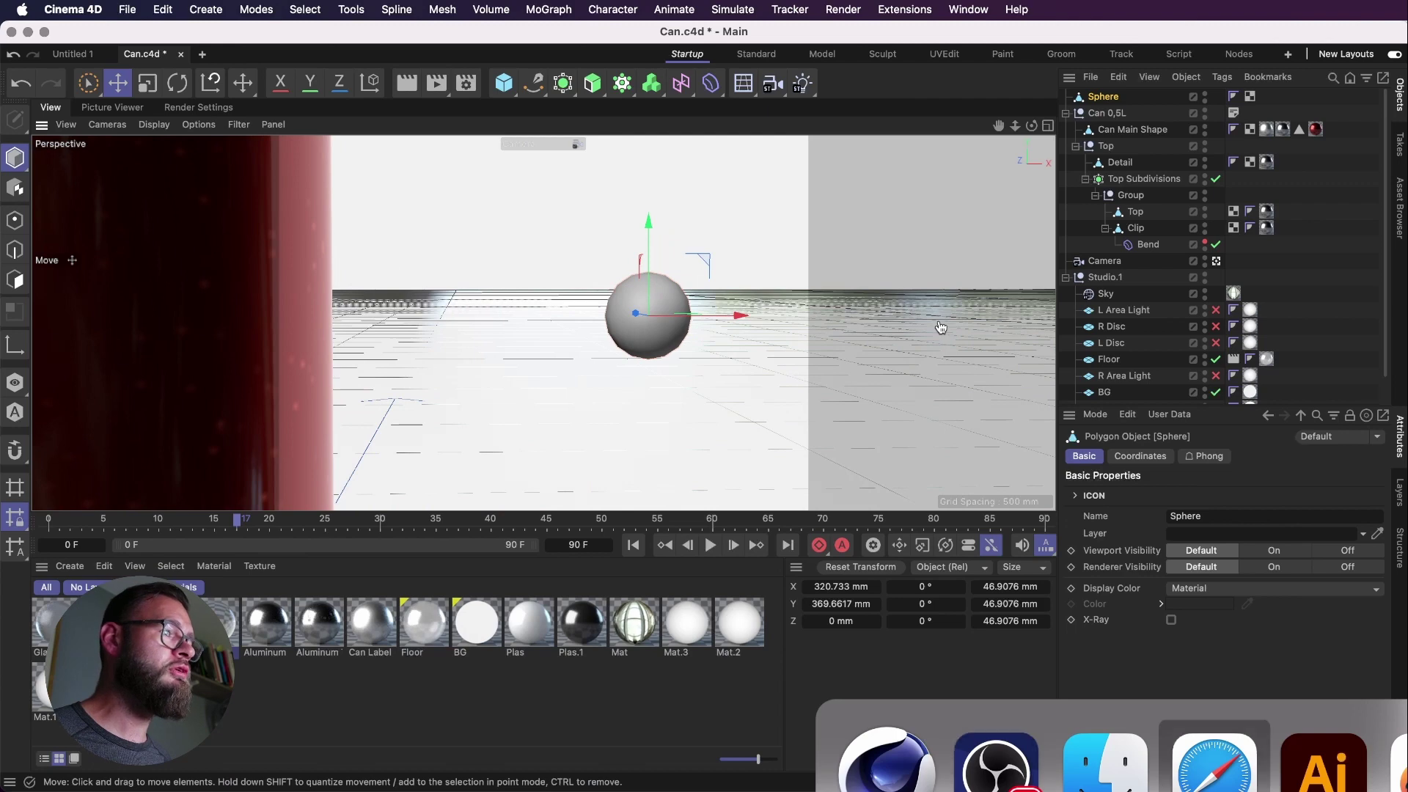
{"action": "key", "text": "super+Tab"}
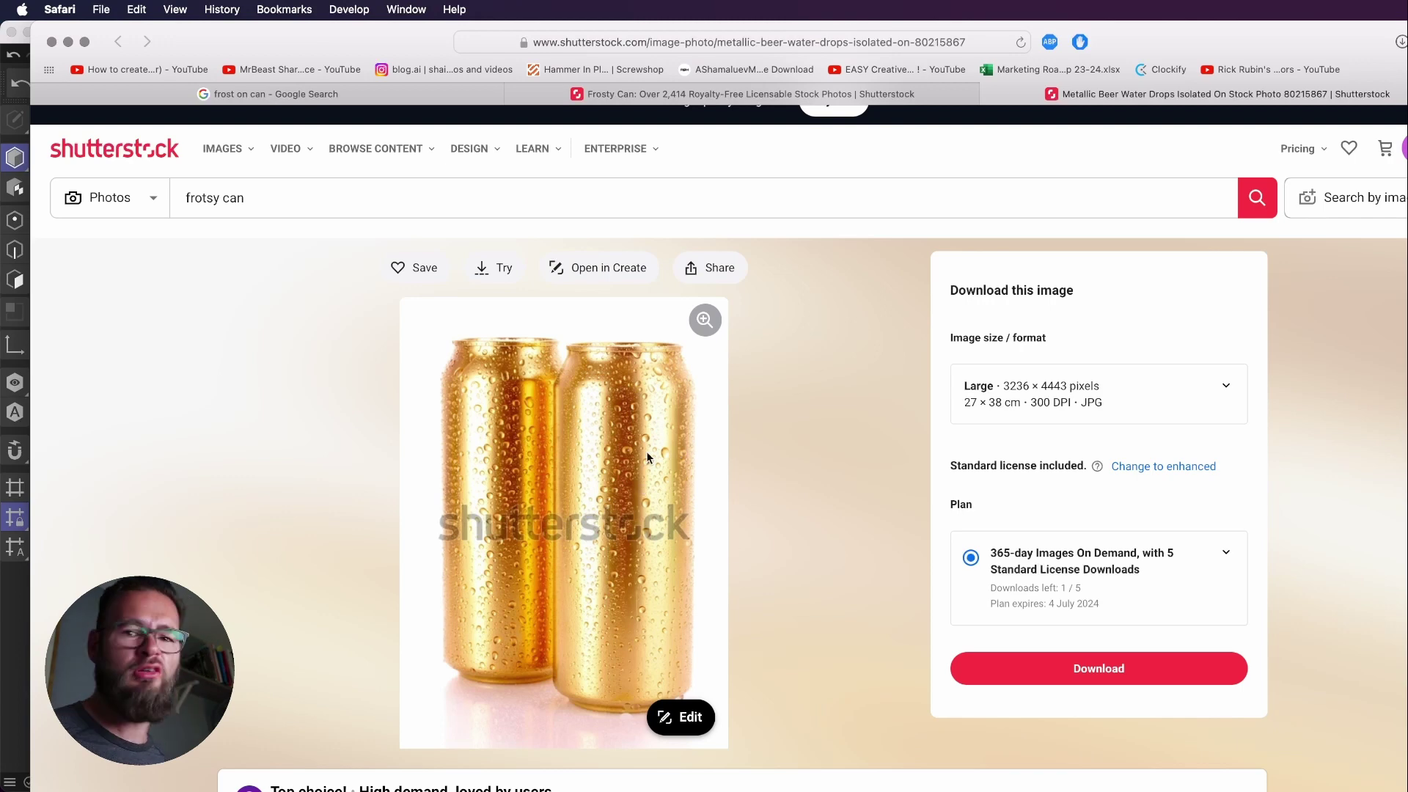
{"action": "key", "text": "super+Tab"}
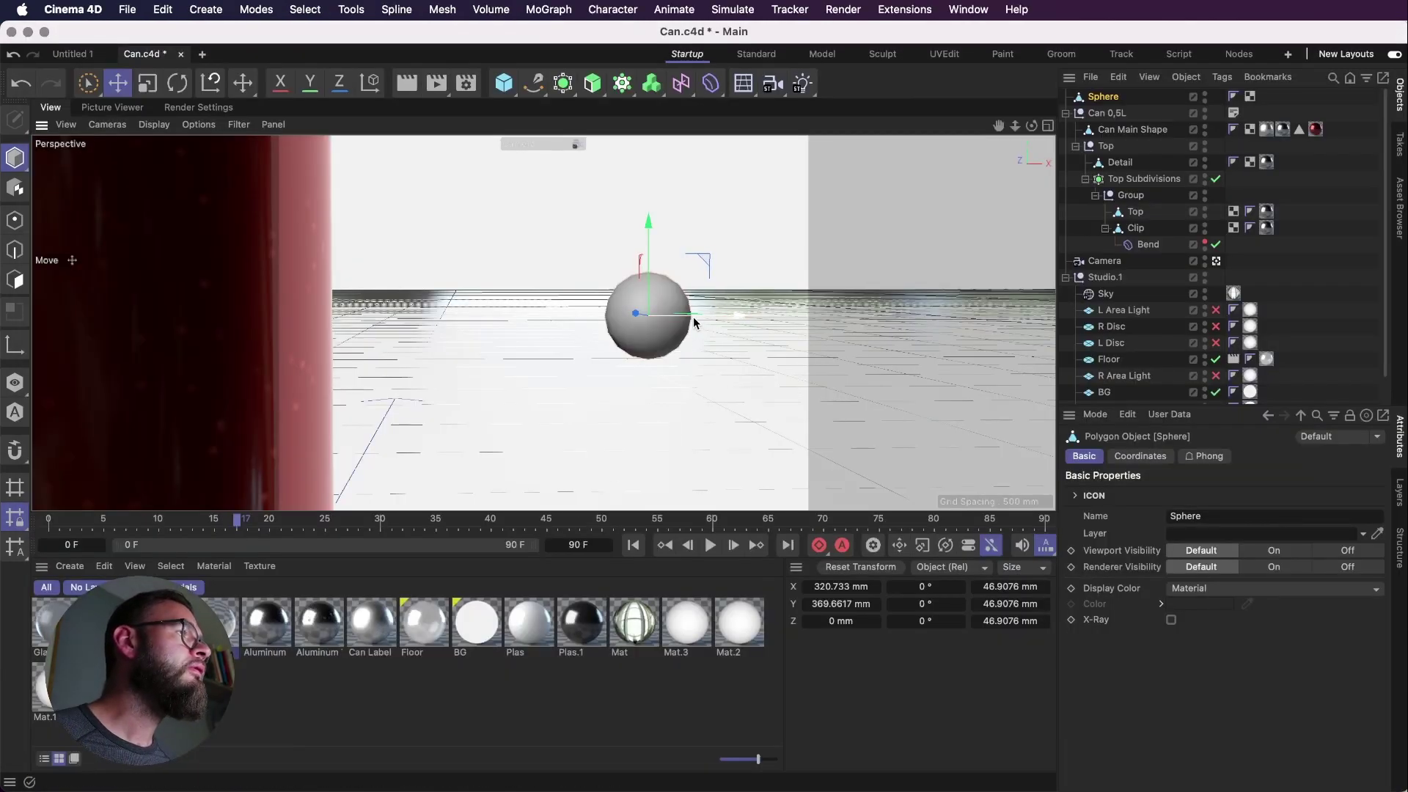
{"action": "scroll", "coordinate": [711, 311], "scroll_direction": "up", "scroll_amount": 2}
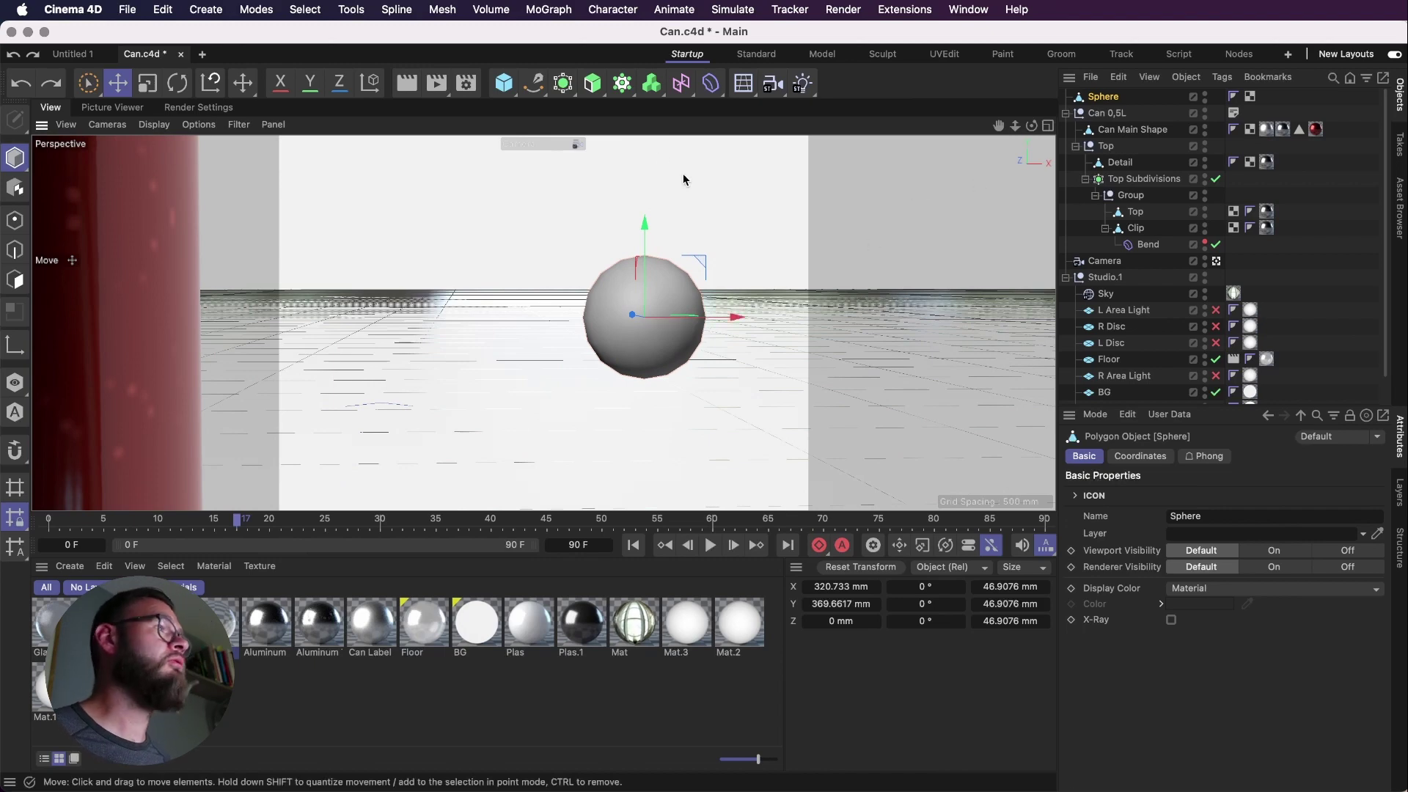
Step: Add a Taper deformer as a child of the sphere and fit it to its parent
{"action": "left_click", "coordinate": [711, 84]}
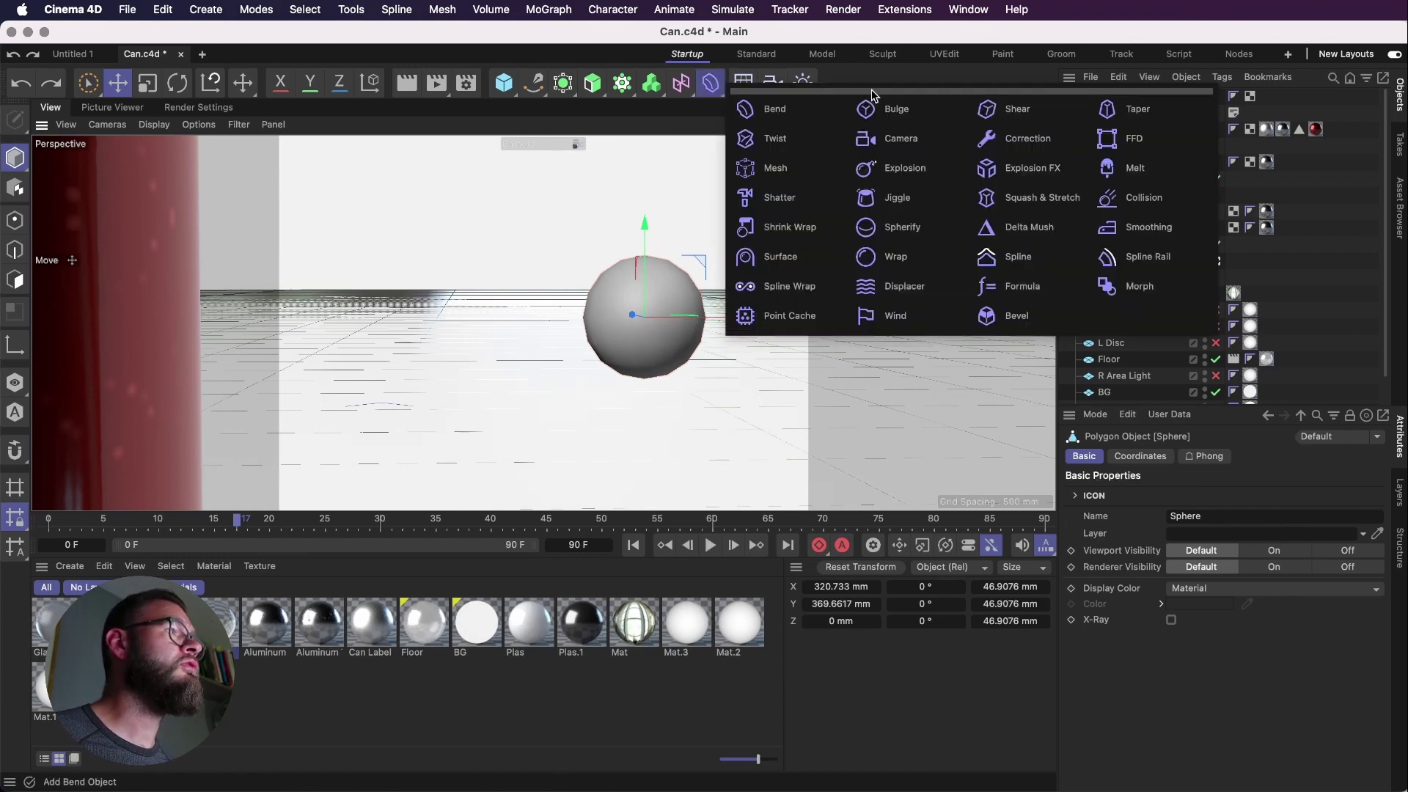
{"action": "left_click", "coordinate": [1138, 109]}
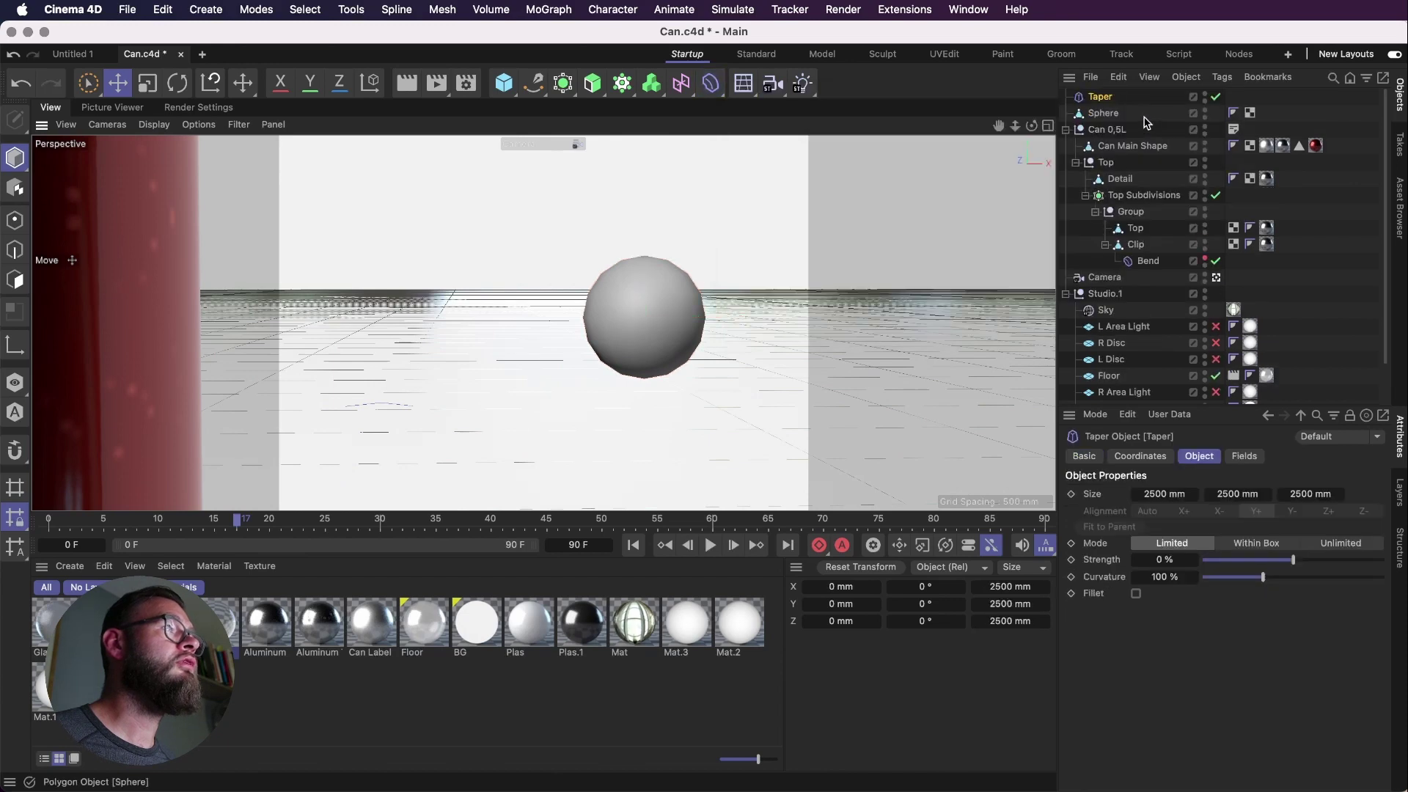
{"action": "left_click_drag", "start_coordinate": [1108, 103], "coordinate": [1109, 117]}
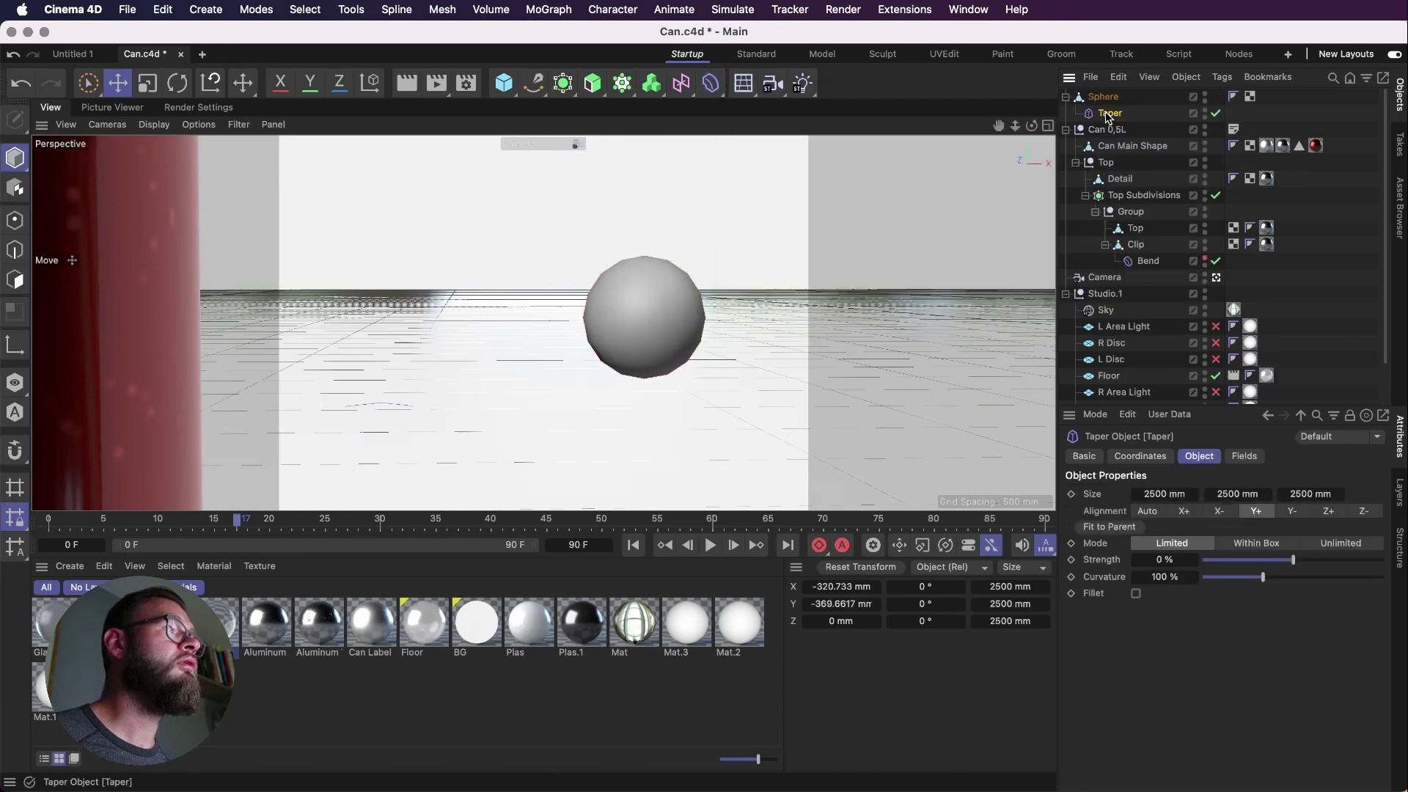
{"action": "left_click", "coordinate": [1108, 527]}
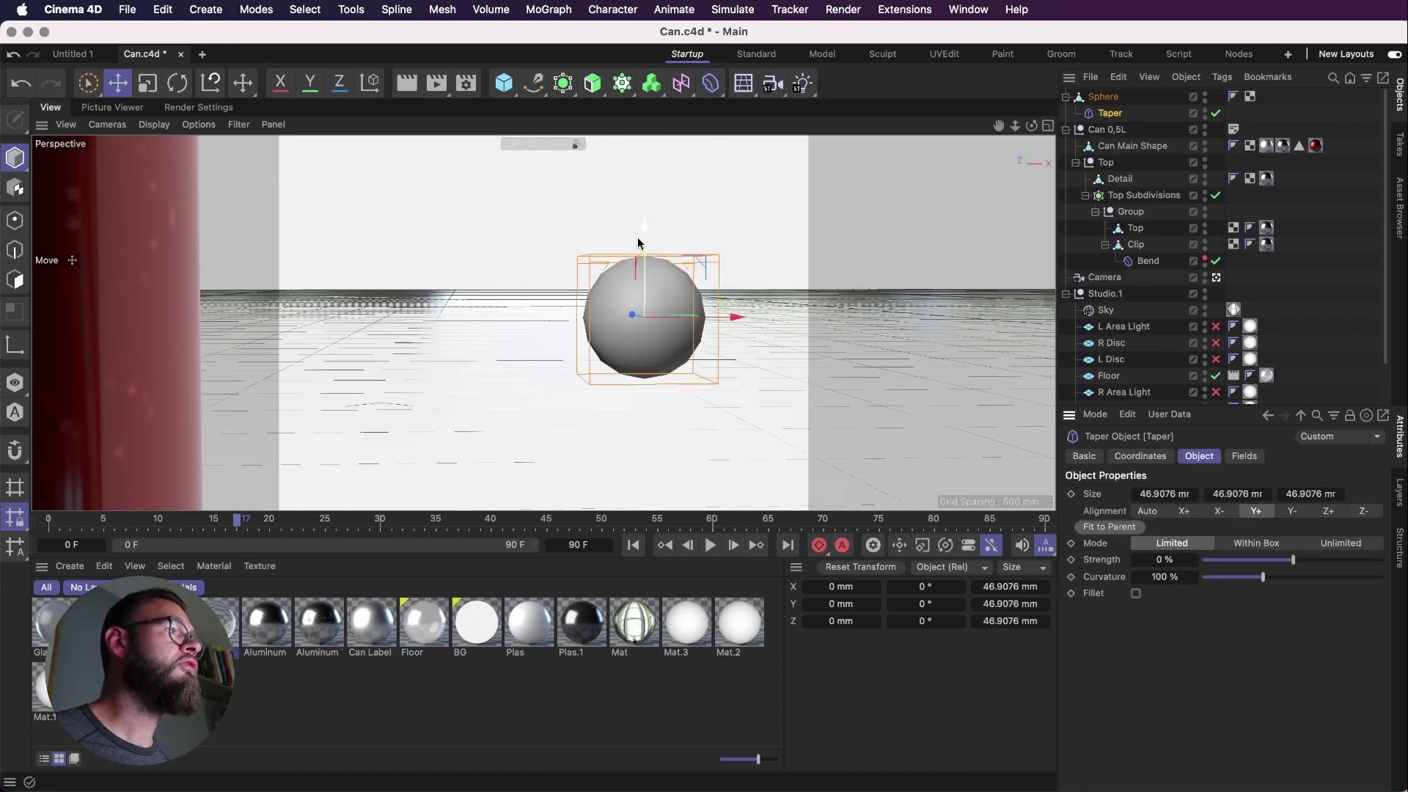
Step: Stretch the sphere to about 60 mm tall and taper it into an egg shape with about 19% strength
{"action": "left_click", "coordinate": [1103, 96]}
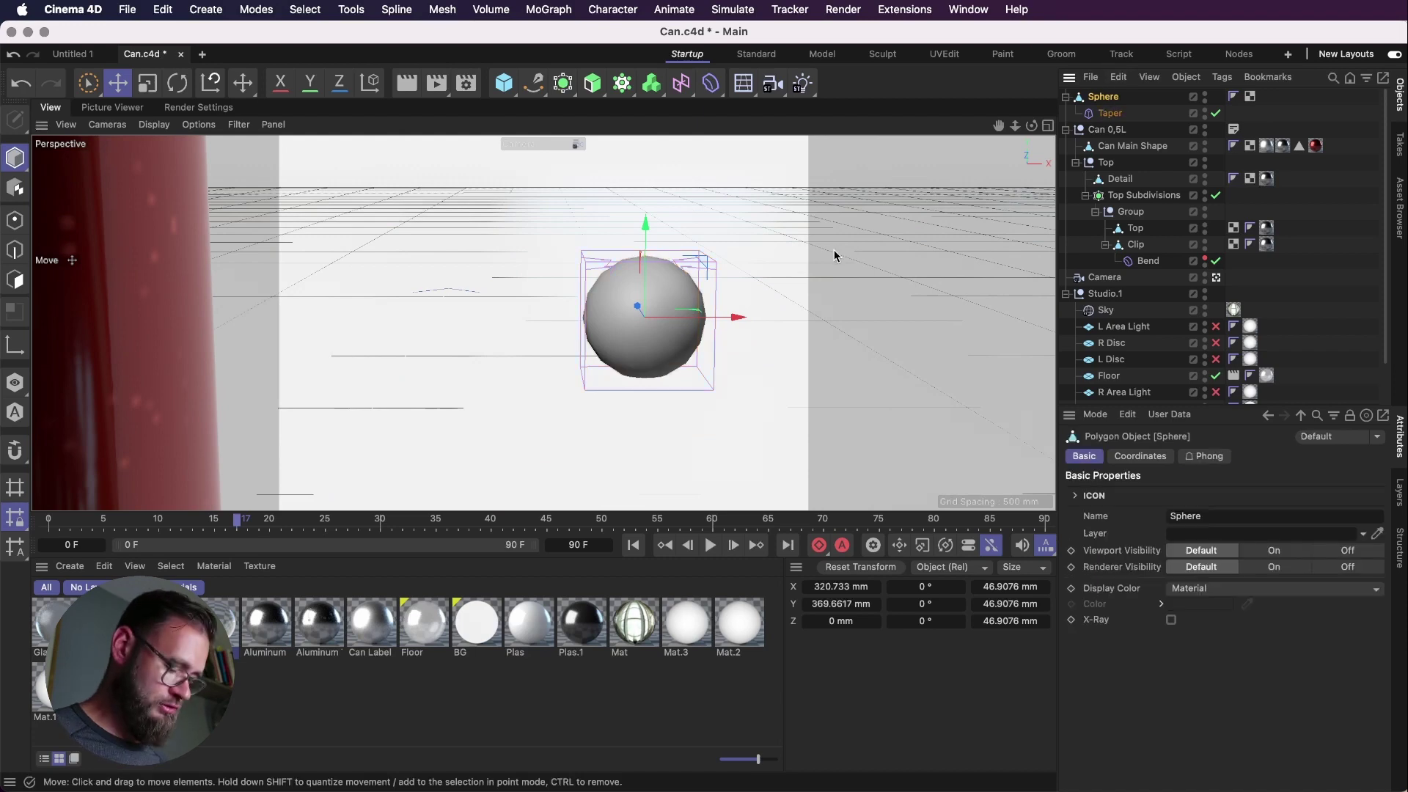
{"action": "key", "text": "t"}
{"action": "left_click_drag", "start_coordinate": [646, 239], "coordinate": [1029, 242]}
{"action": "left_click", "coordinate": [1100, 114]}
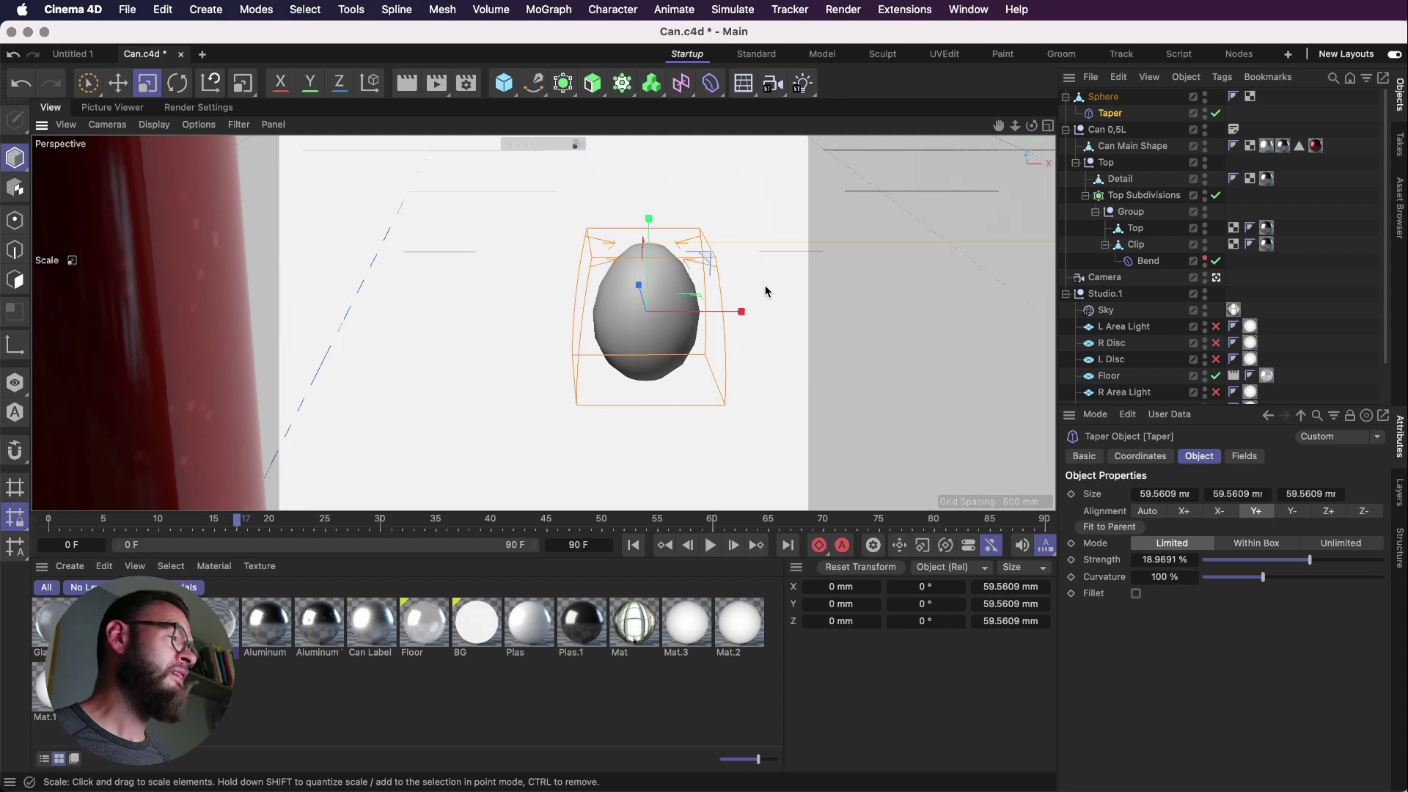
Step: Bake the tapered sphere into a new mesh with Connect Objects and delete the original with its Taper deformer
{"action": "left_click", "coordinate": [1104, 97]}
{"action": "right_click", "coordinate": [1108, 104]}
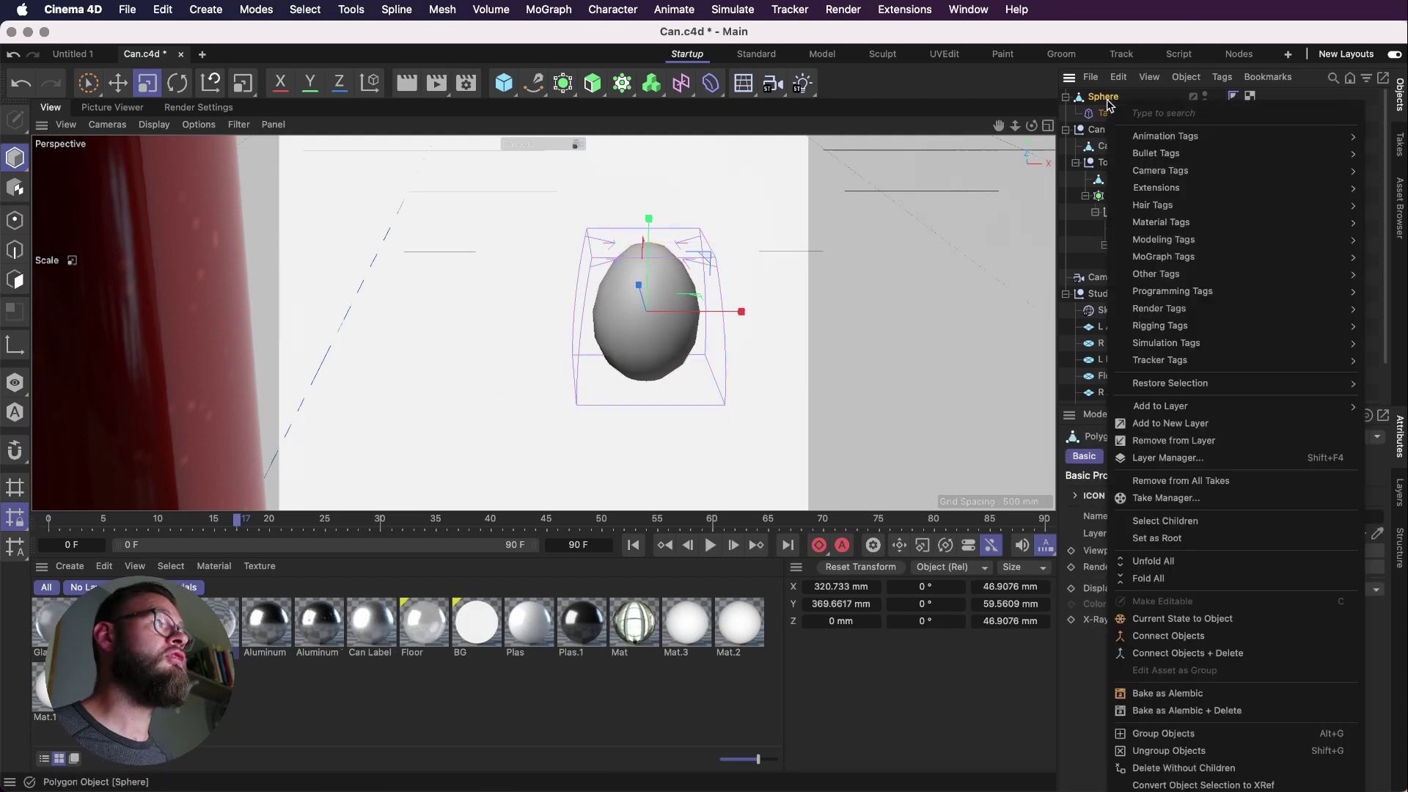
{"action": "left_click", "coordinate": [1189, 635]}
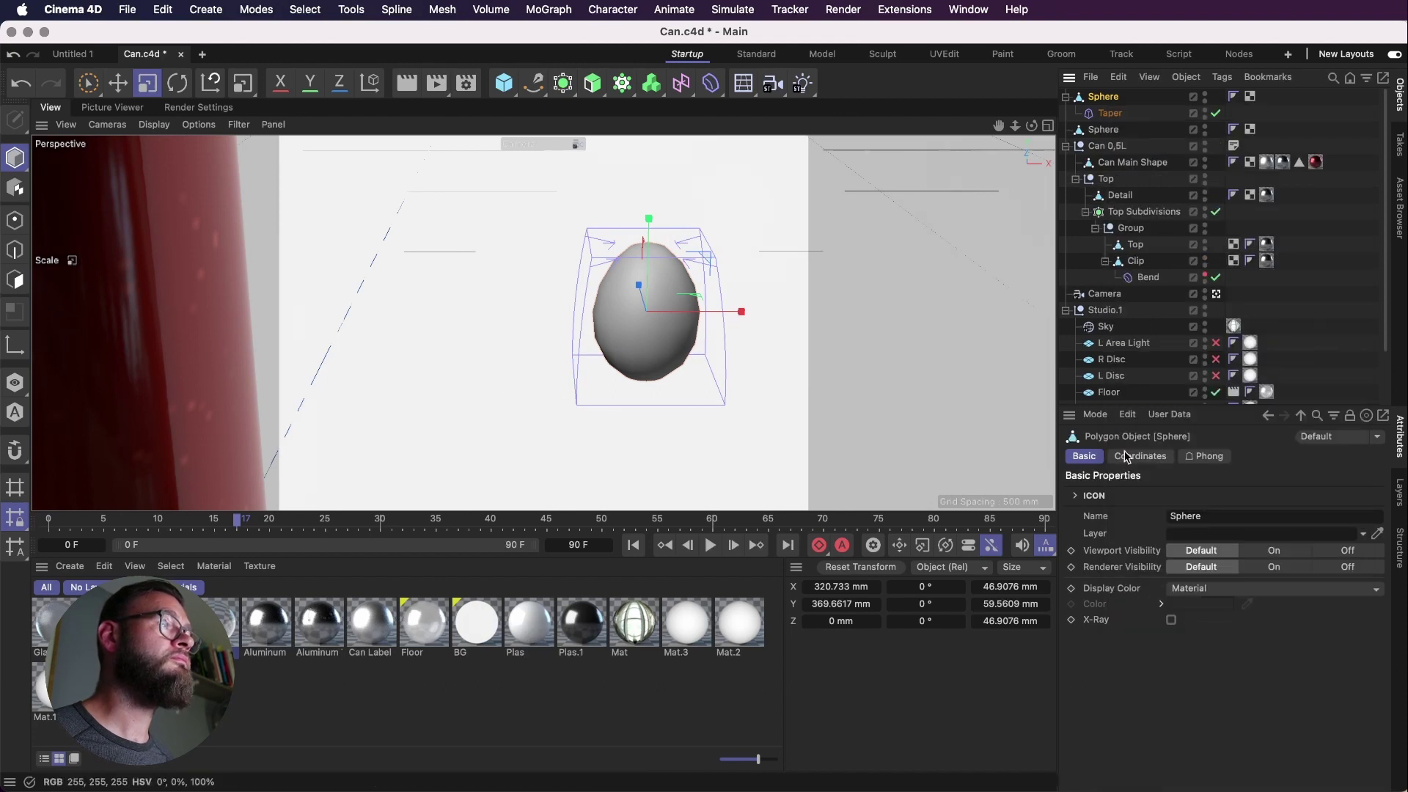
{"action": "left_click", "coordinate": [1105, 99]}
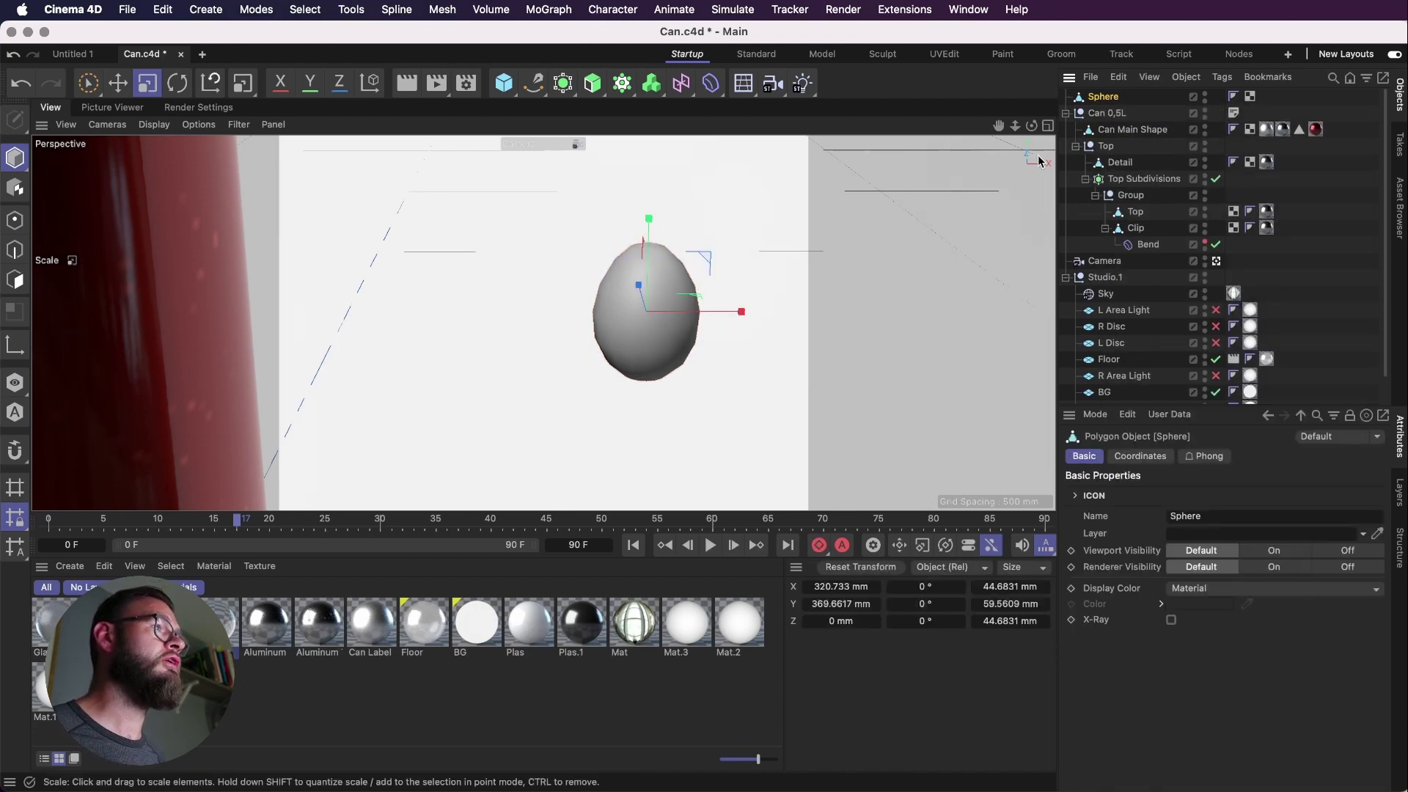
Step: Duplicate the droplet beside the original and scale the copy to about 26 mm wide and 35 mm tall
{"action": "key", "text": "e"}
{"action": "left_click_drag", "start_coordinate": [735, 313], "coordinate": [873, 312], "text": "ctrl"}
{"action": "key", "text": "super+Tab"}
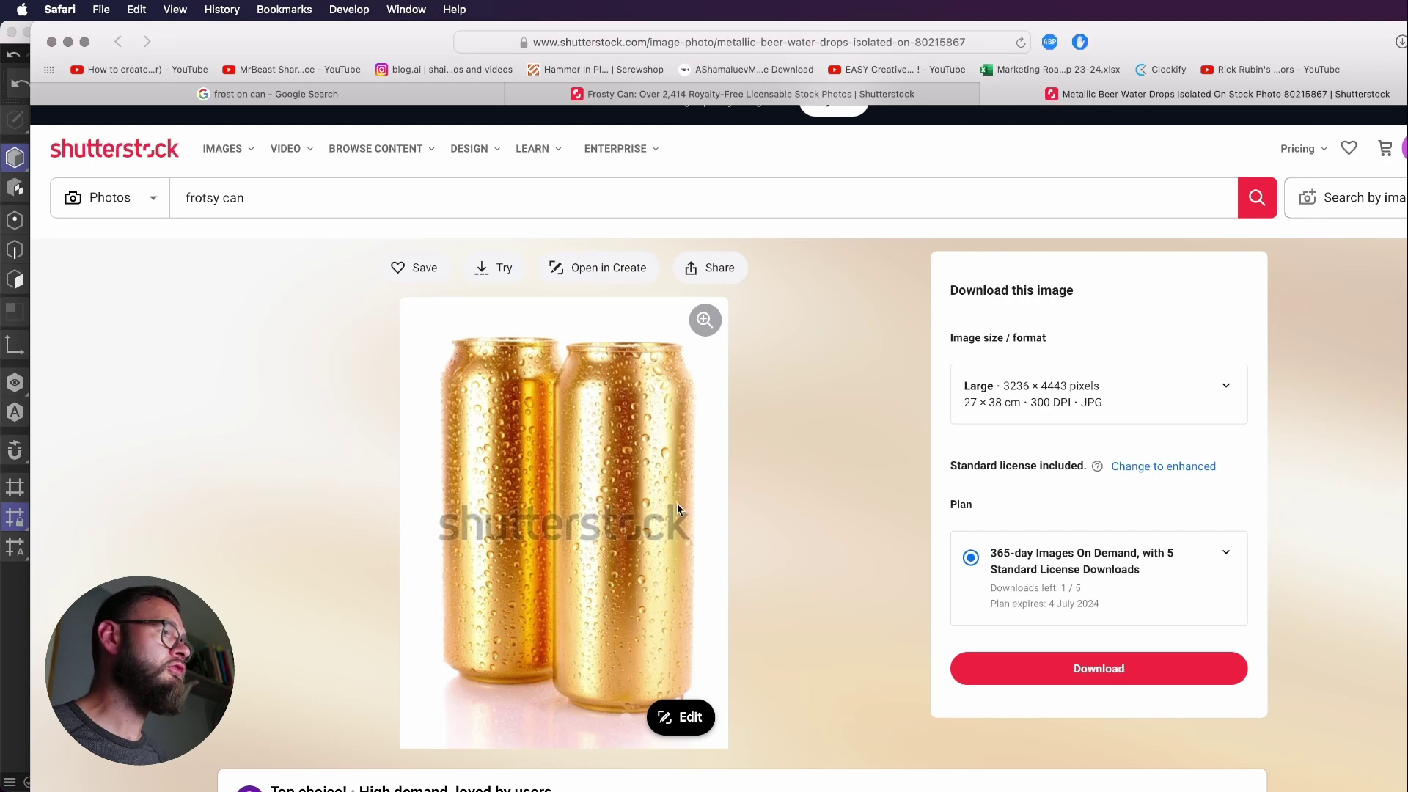
{"action": "key", "text": "super+Tab"}
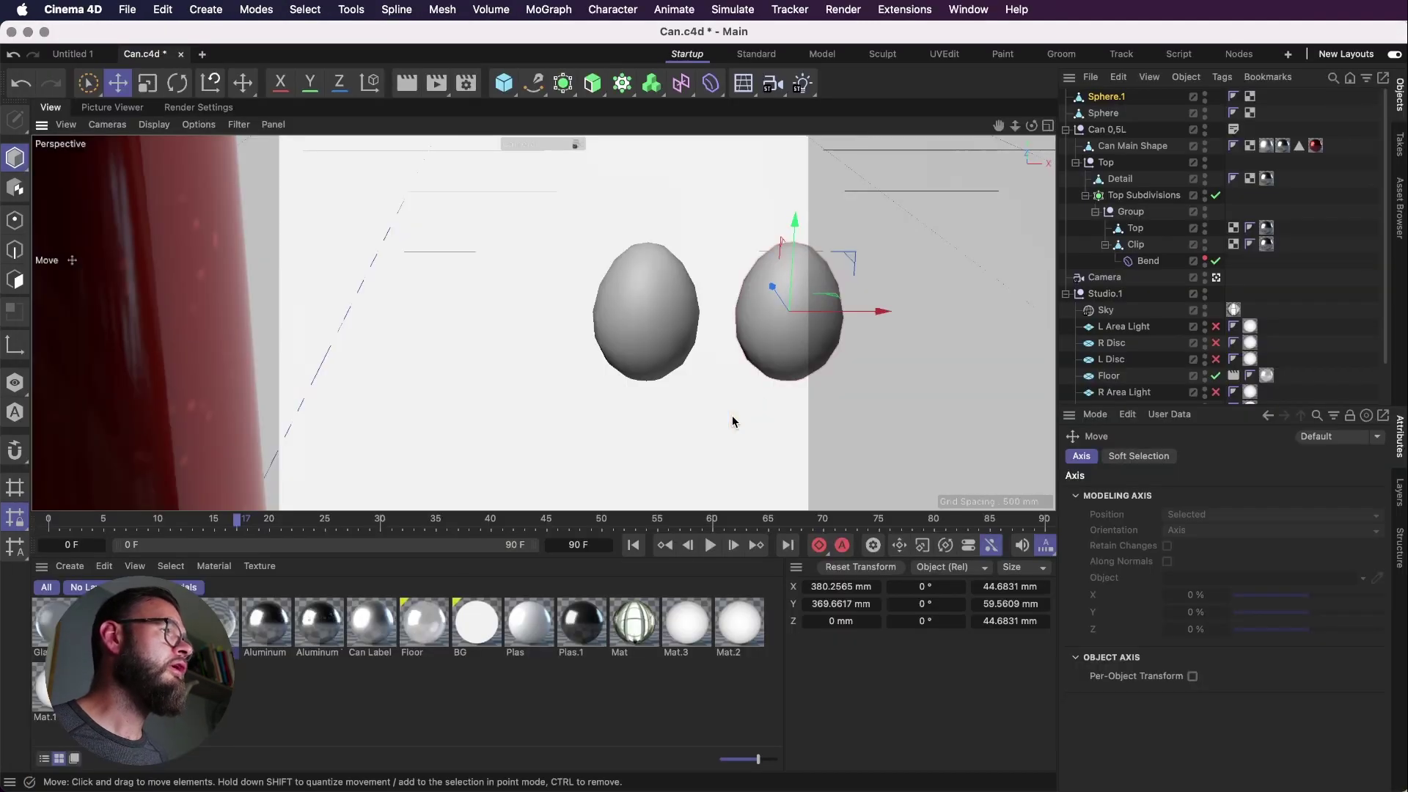
{"action": "left_click_drag", "start_coordinate": [931, 292], "coordinate": [775, 332]}
Step: Create a third droplet about 16 mm wide and 22 mm tall beside the second one, and save the scene
{"action": "key", "text": "e"}
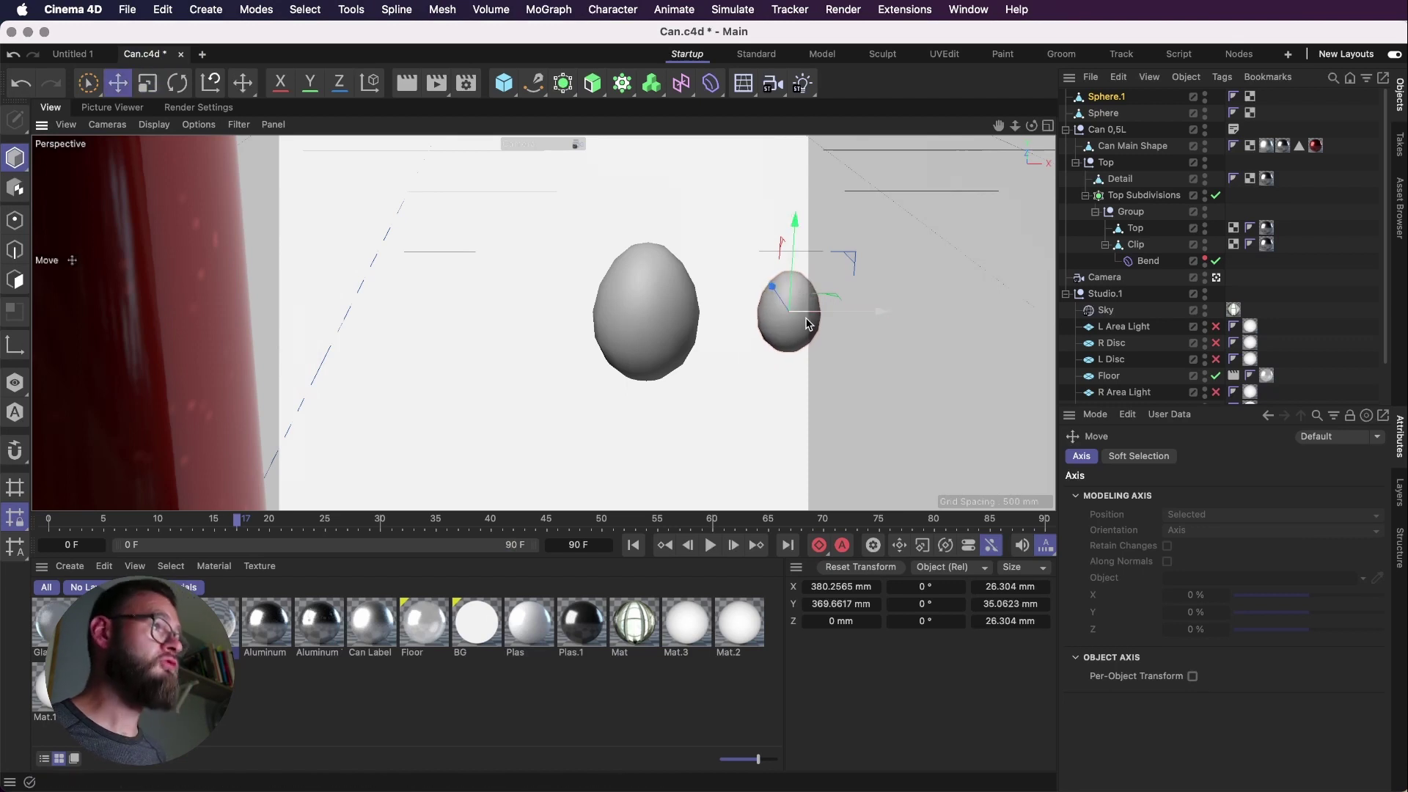
{"action": "left_click_drag", "start_coordinate": [864, 311], "coordinate": [754, 333], "text": "ctrl"}
{"action": "key", "text": "t"}
{"action": "middle_click_drag", "start_coordinate": [753, 334], "coordinate": [507, 341], "text": "alt"}
{"action": "key", "text": "super+s"}
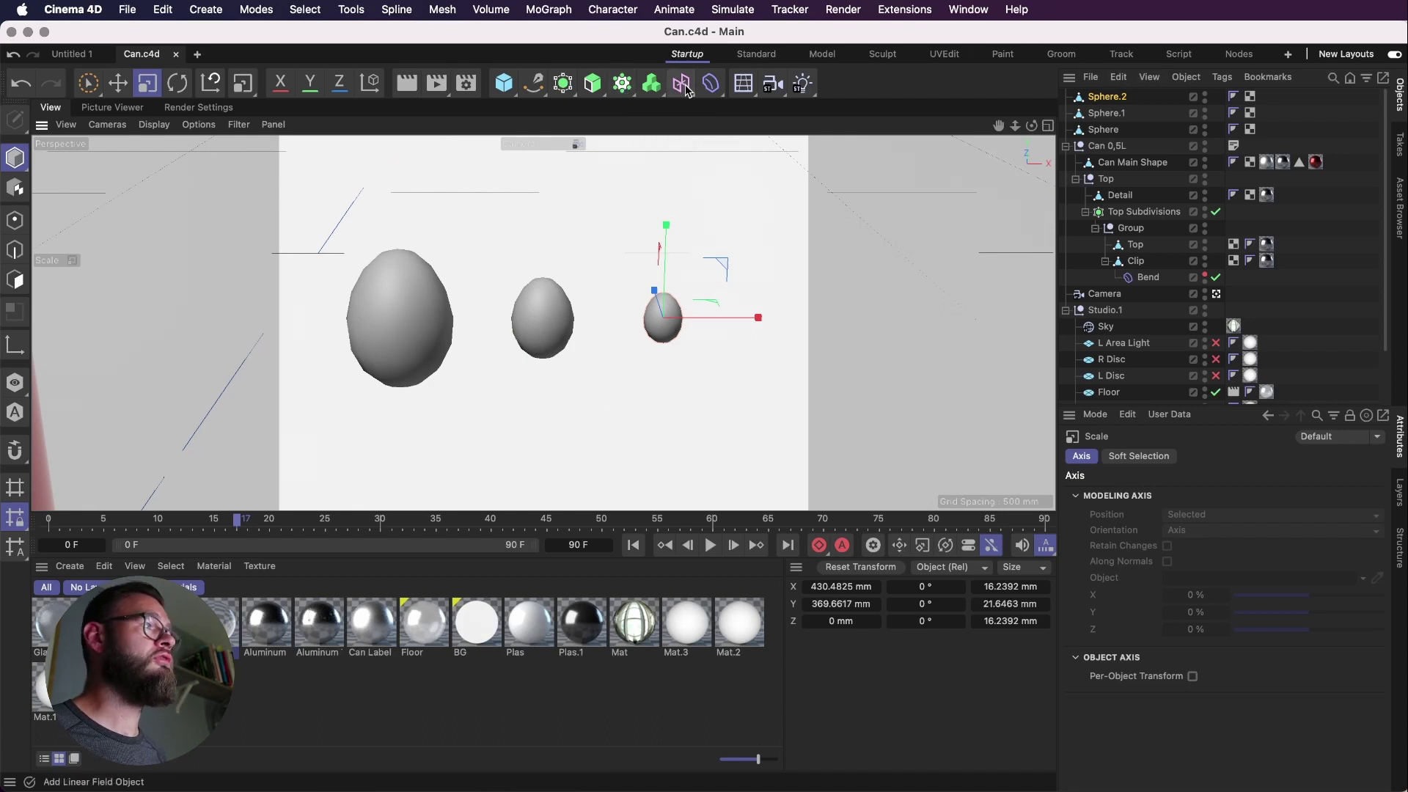
Step: Add a Cloner and make all three droplet meshes its children
{"action": "left_click", "coordinate": [623, 84]}
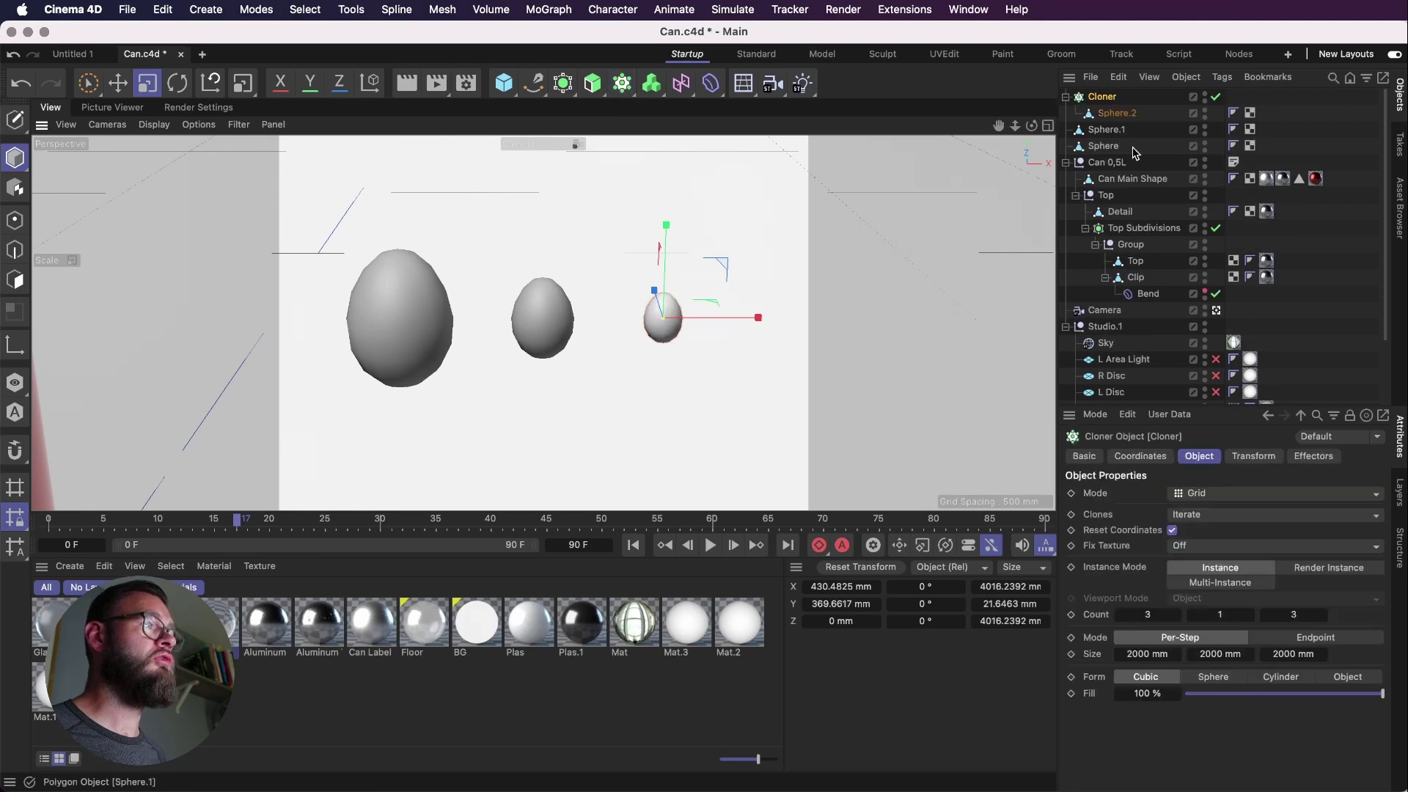
{"action": "left_click_drag", "start_coordinate": [1140, 130], "coordinate": [1111, 106]}
{"action": "left_click", "coordinate": [1101, 96]}
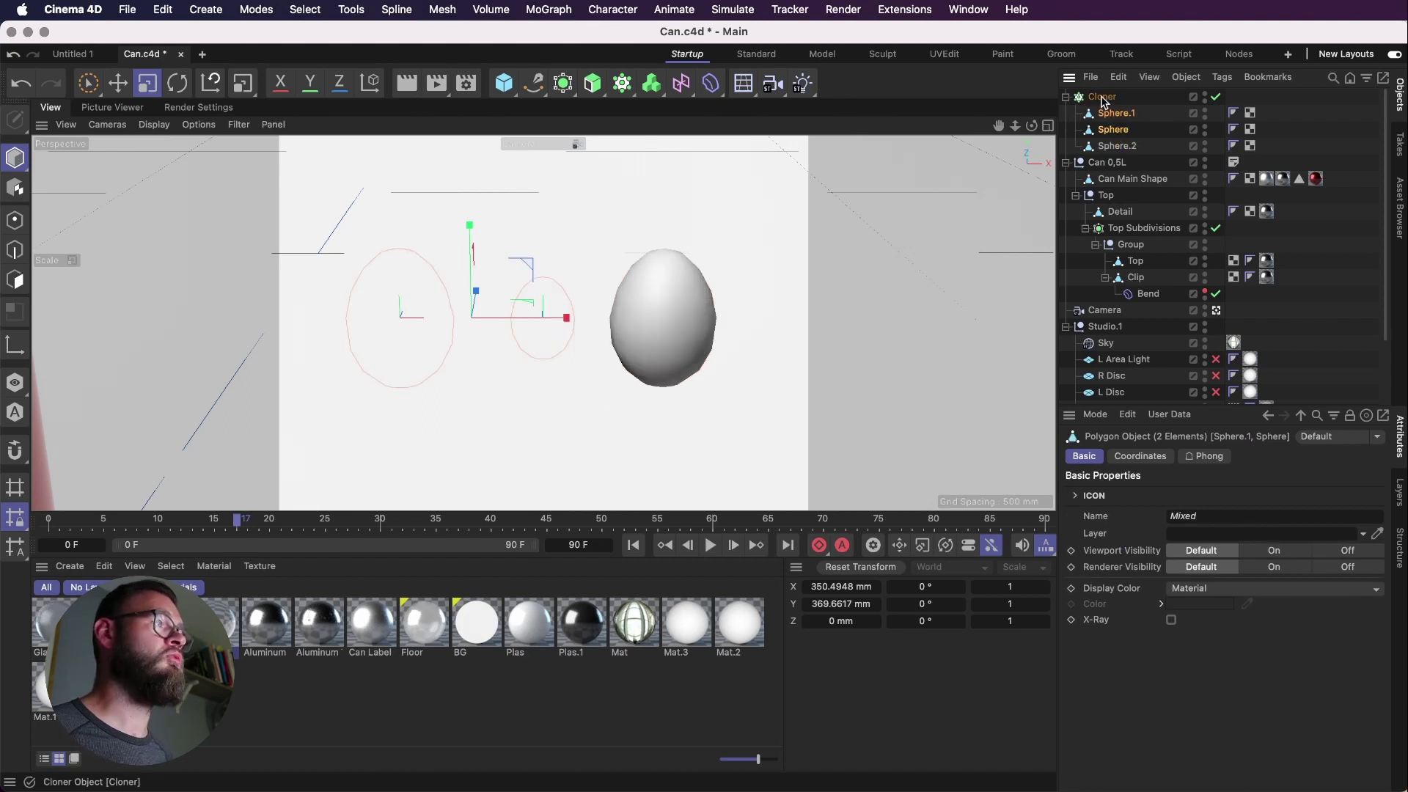
{"action": "left_click", "coordinate": [1132, 110]}
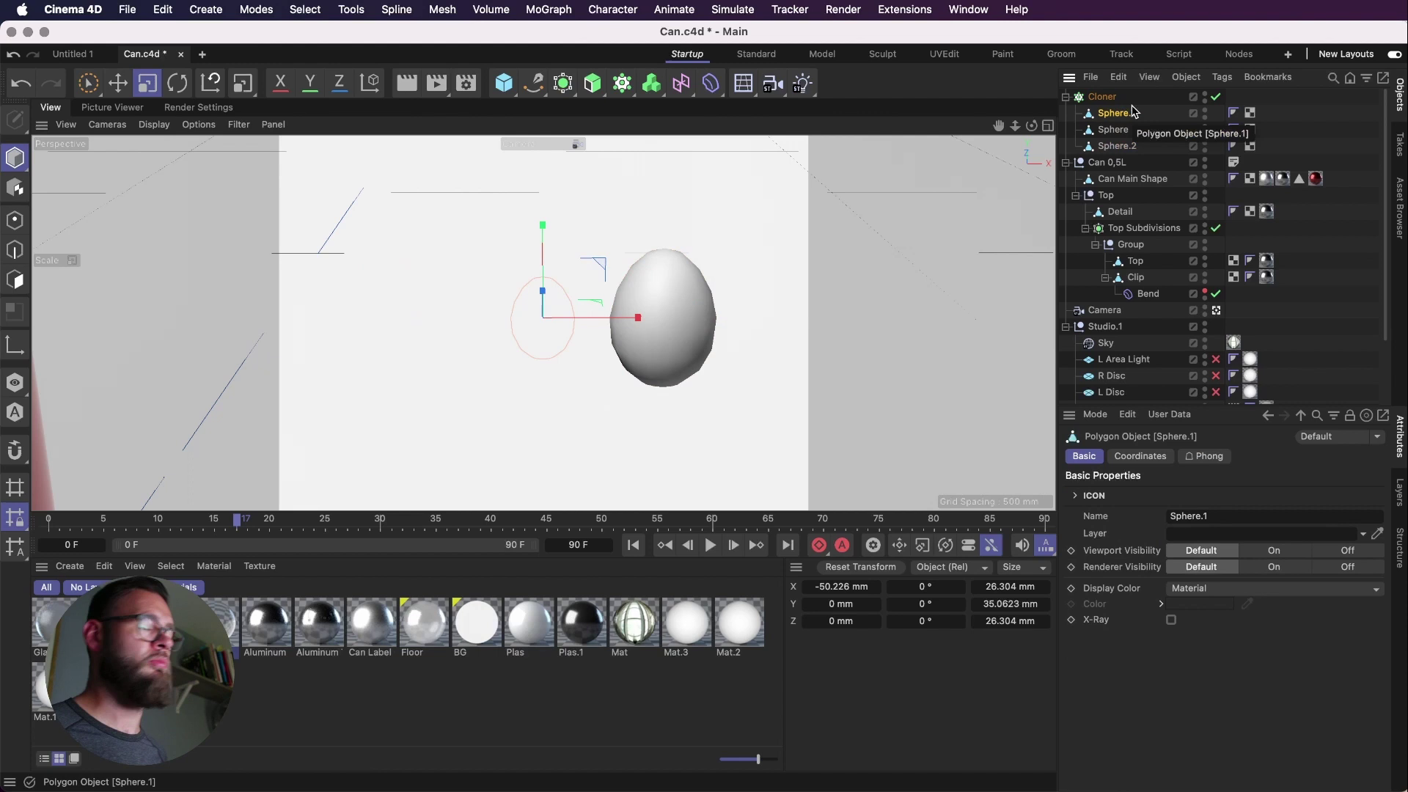
{"action": "left_click", "coordinate": [1118, 145]}
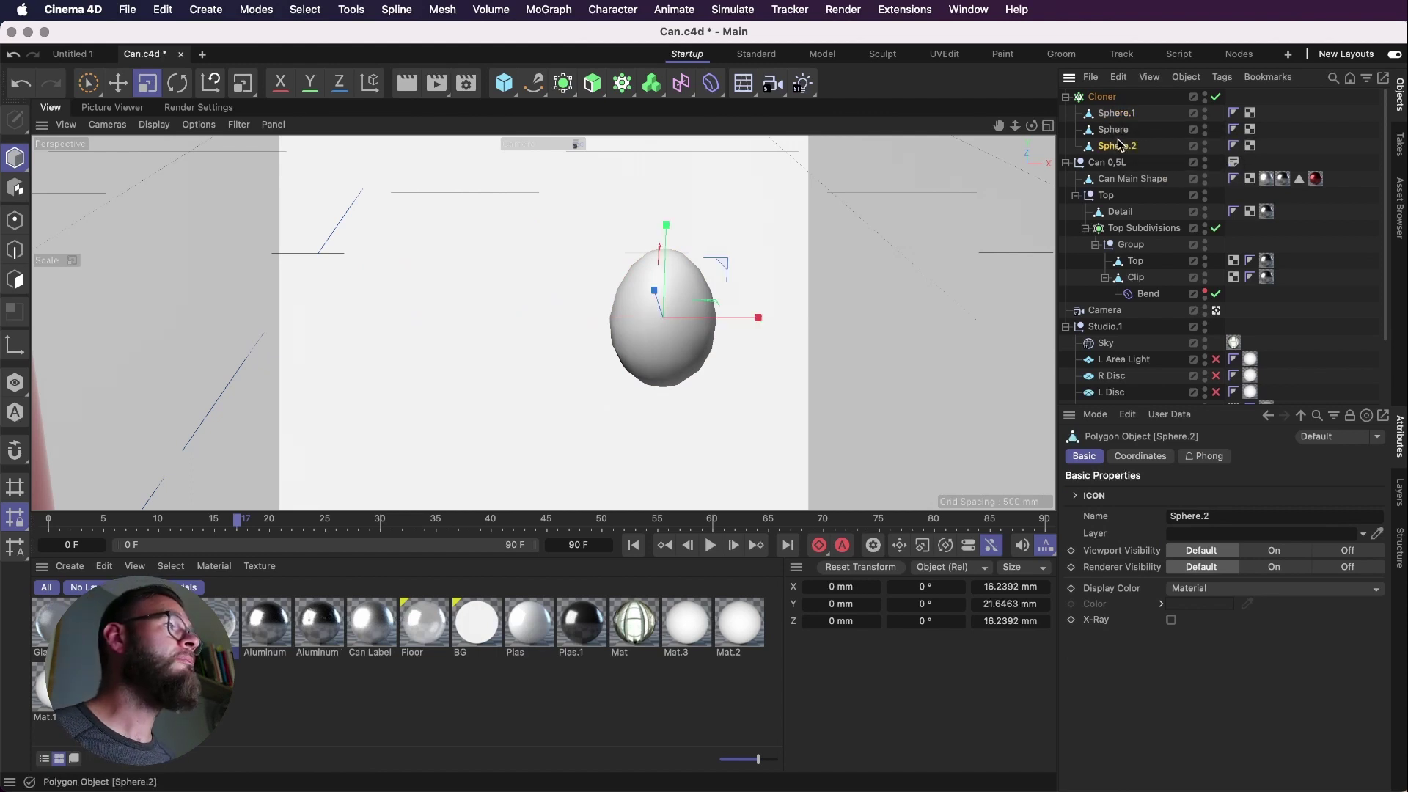
{"action": "left_click", "coordinate": [1114, 129]}
{"action": "left_click", "coordinate": [1115, 113]}
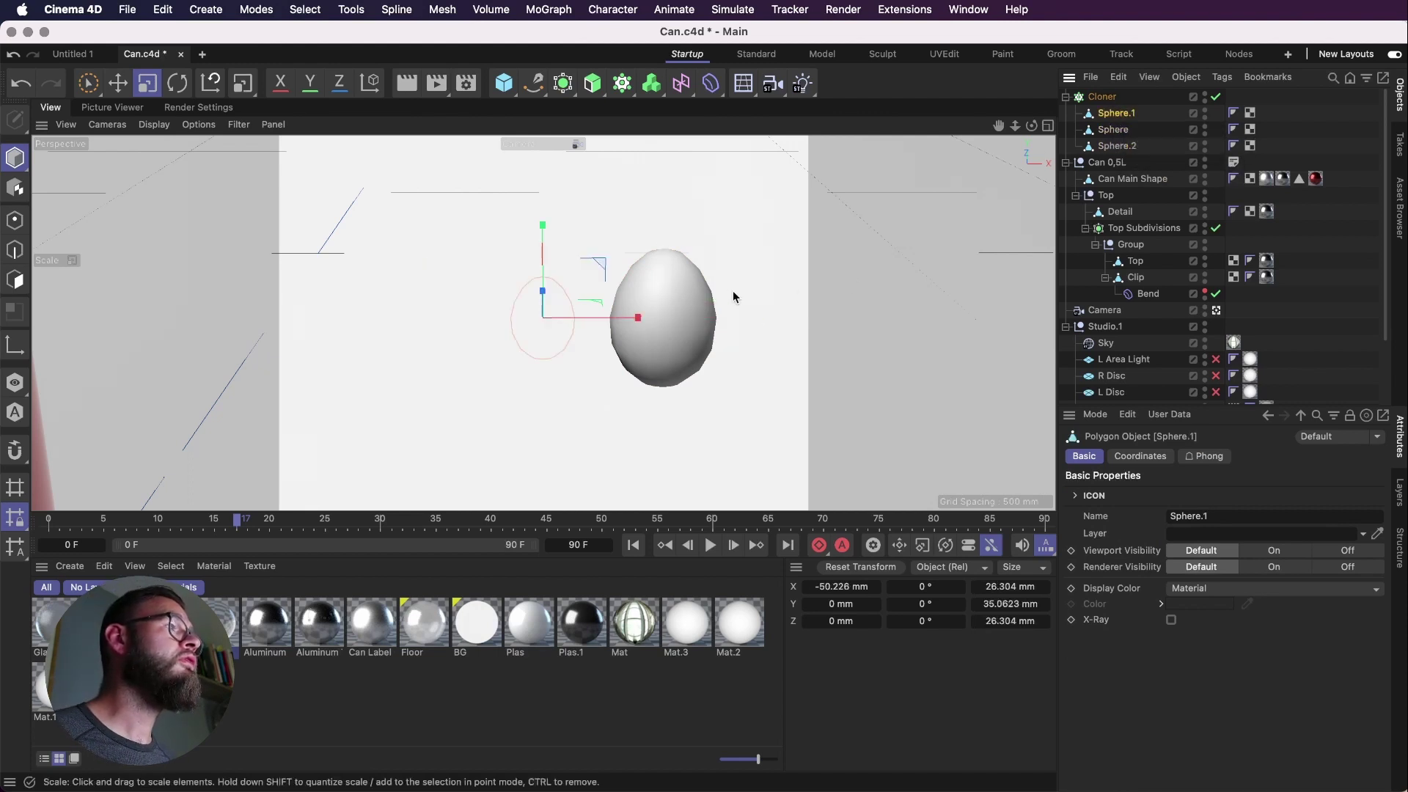
Step: Set the Cloner mode to Object, distribute the droplets over Can Main Shape, and save the scene
{"action": "left_click", "coordinate": [680, 288]}
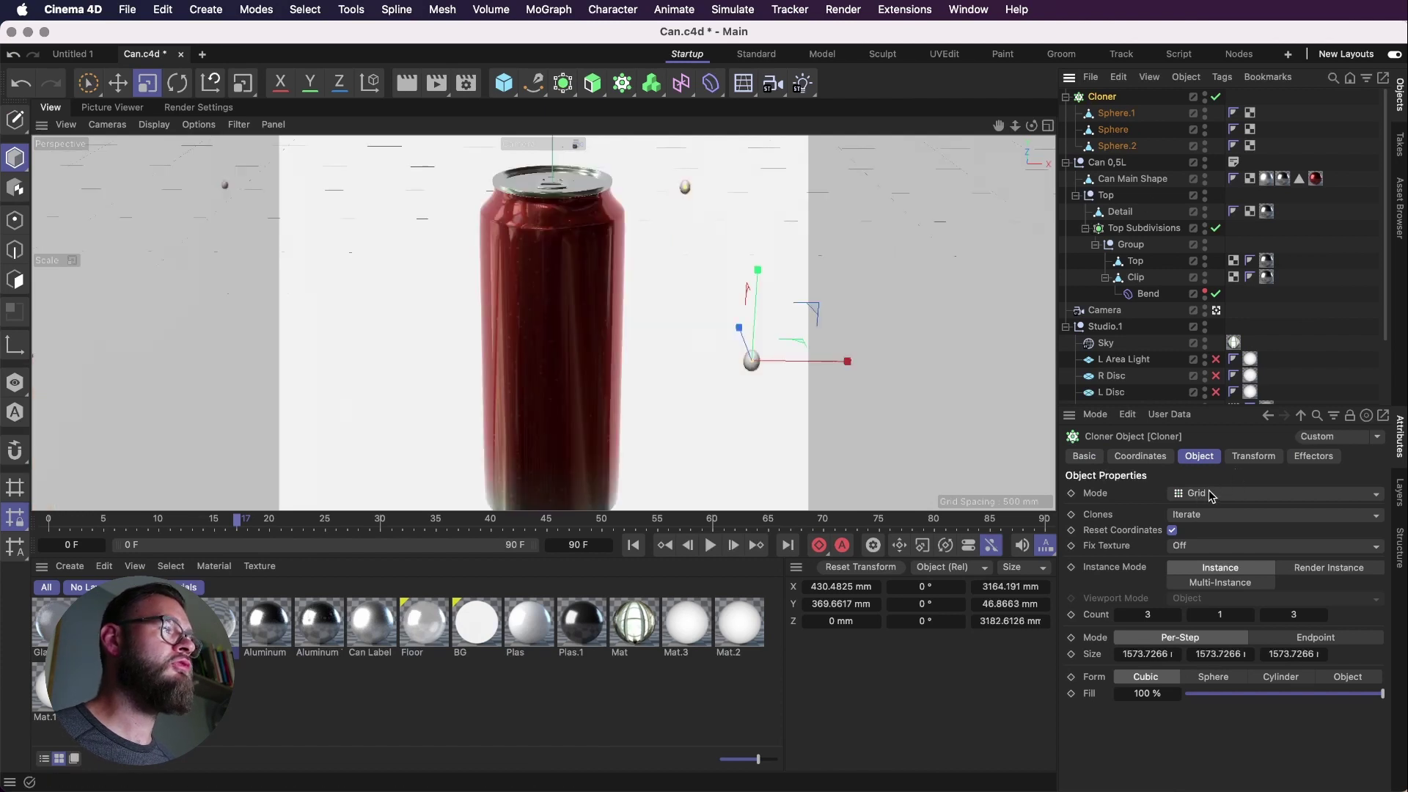
{"action": "left_click", "coordinate": [1210, 495]}
{"action": "left_click", "coordinate": [1206, 511]}
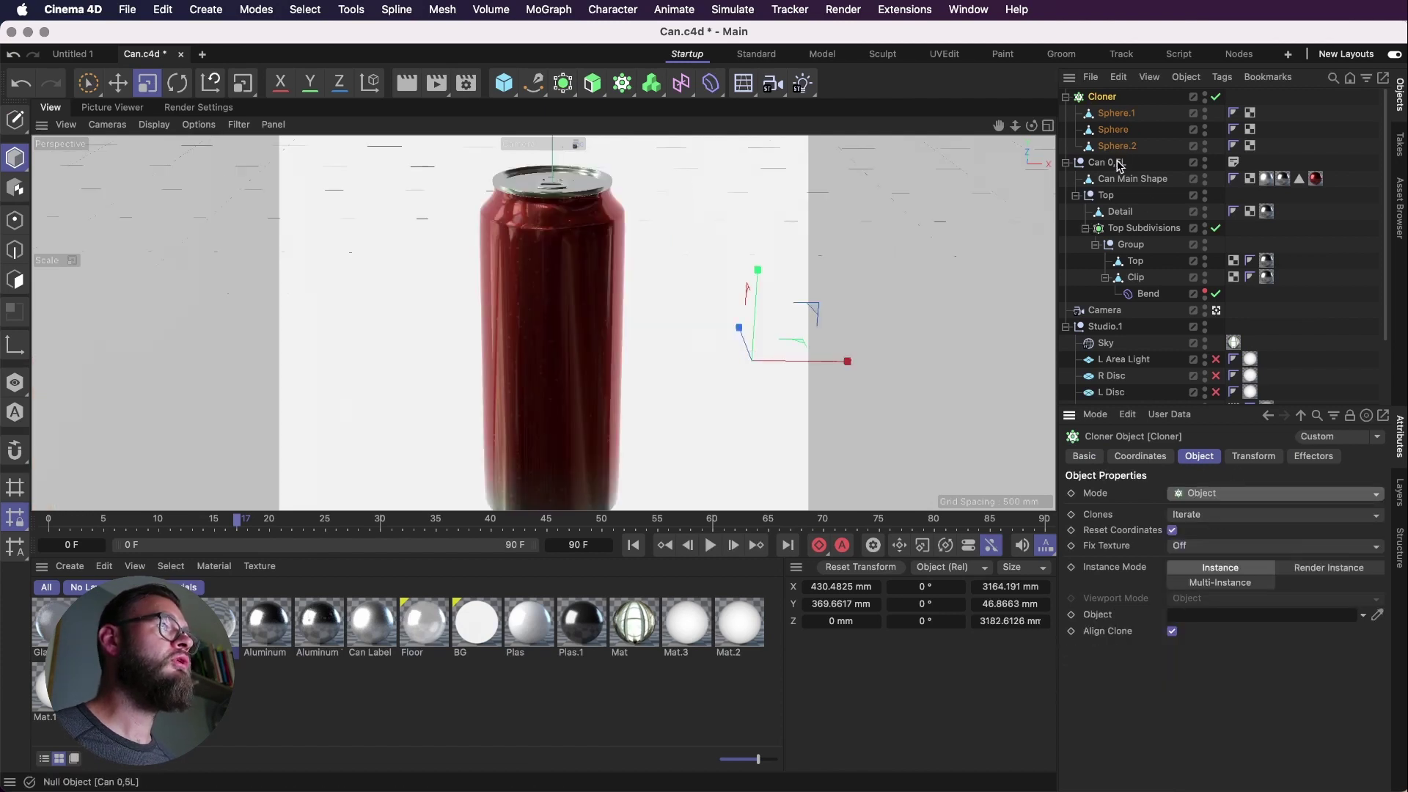
{"action": "left_click_drag", "start_coordinate": [1140, 184], "coordinate": [1214, 616]}
{"action": "mouse_move", "coordinate": [588, 317]}
{"action": "left_mouse_down", "text": "alt"}
{"action": "mouse_move", "coordinate": [623, 304]}
{"action": "mouse_move", "coordinate": [572, 294]}
{"action": "left_mouse_up", "text": "alt"}
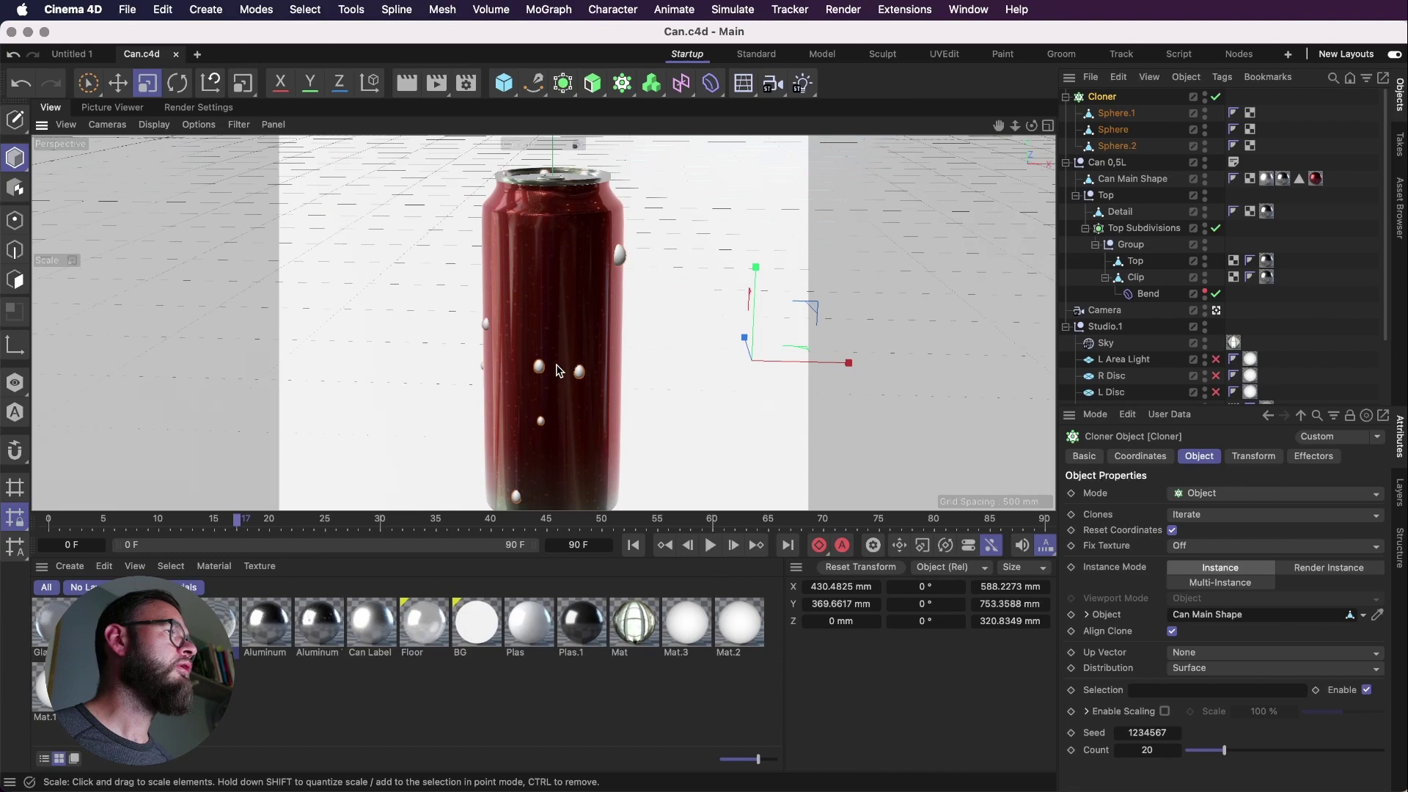
{"action": "left_click_drag", "start_coordinate": [518, 419], "coordinate": [604, 336], "text": "alt"}
{"action": "scroll", "coordinate": [603, 330], "scroll_direction": "up", "scroll_amount": 10}
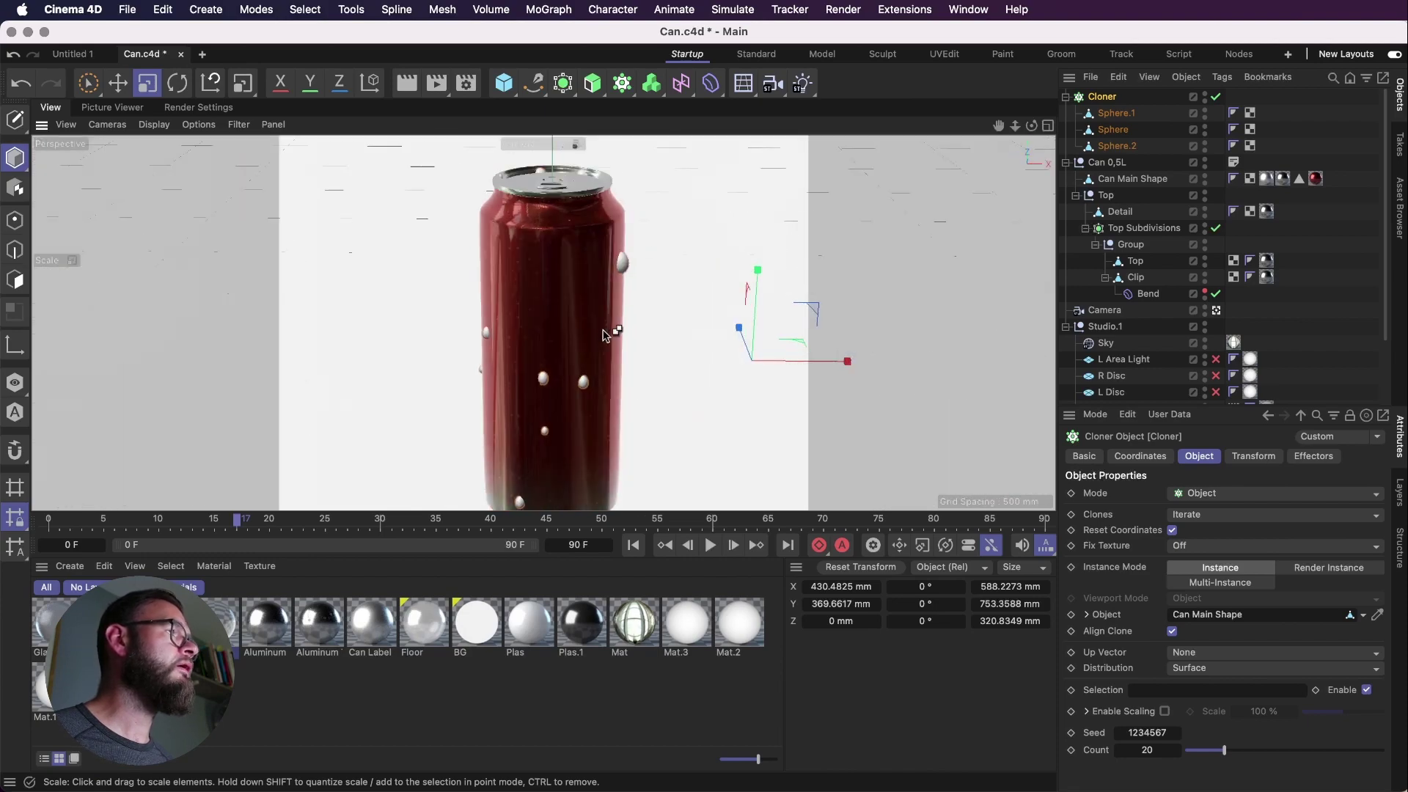
{"action": "scroll", "coordinate": [603, 328], "scroll_direction": "down", "scroll_amount": 10}
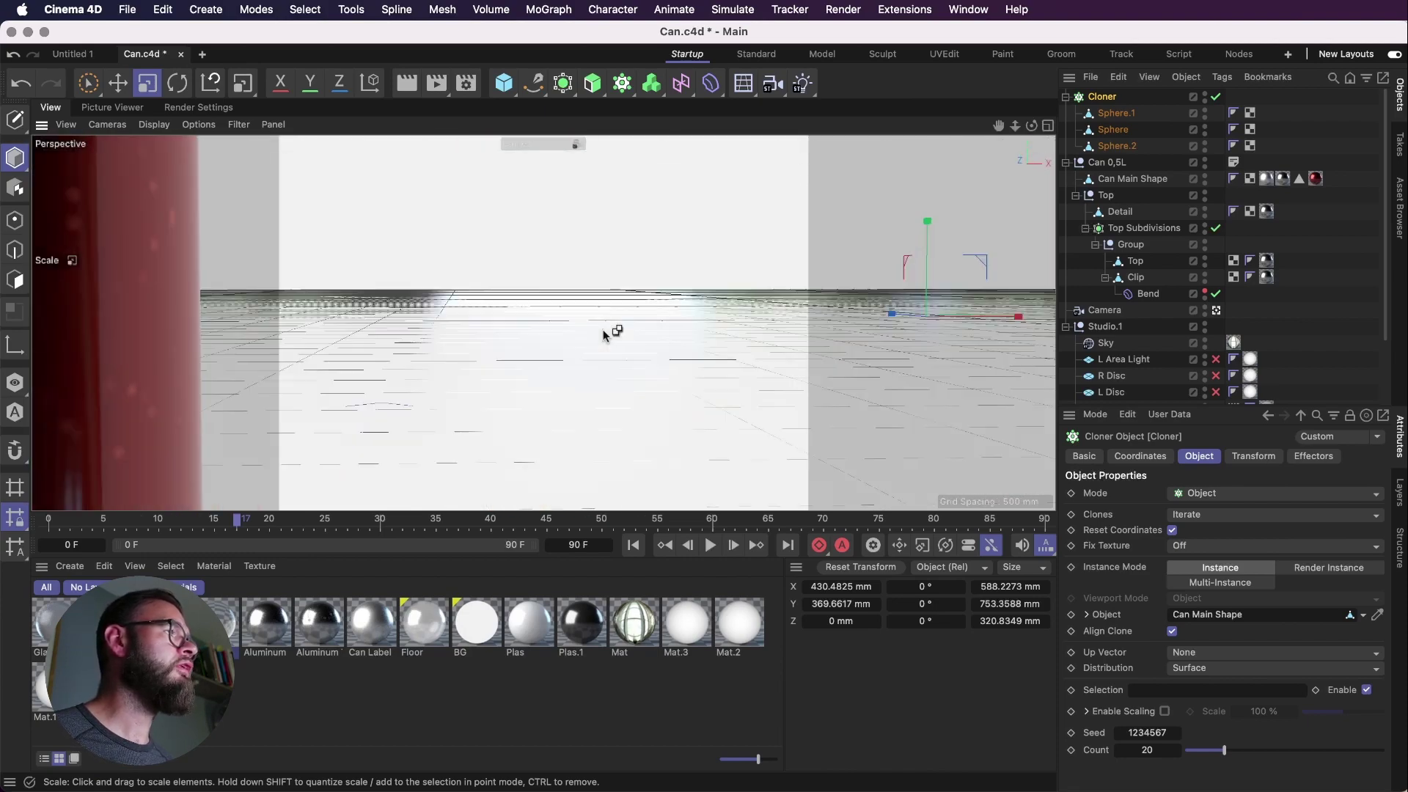
{"action": "key", "text": "super+s"}
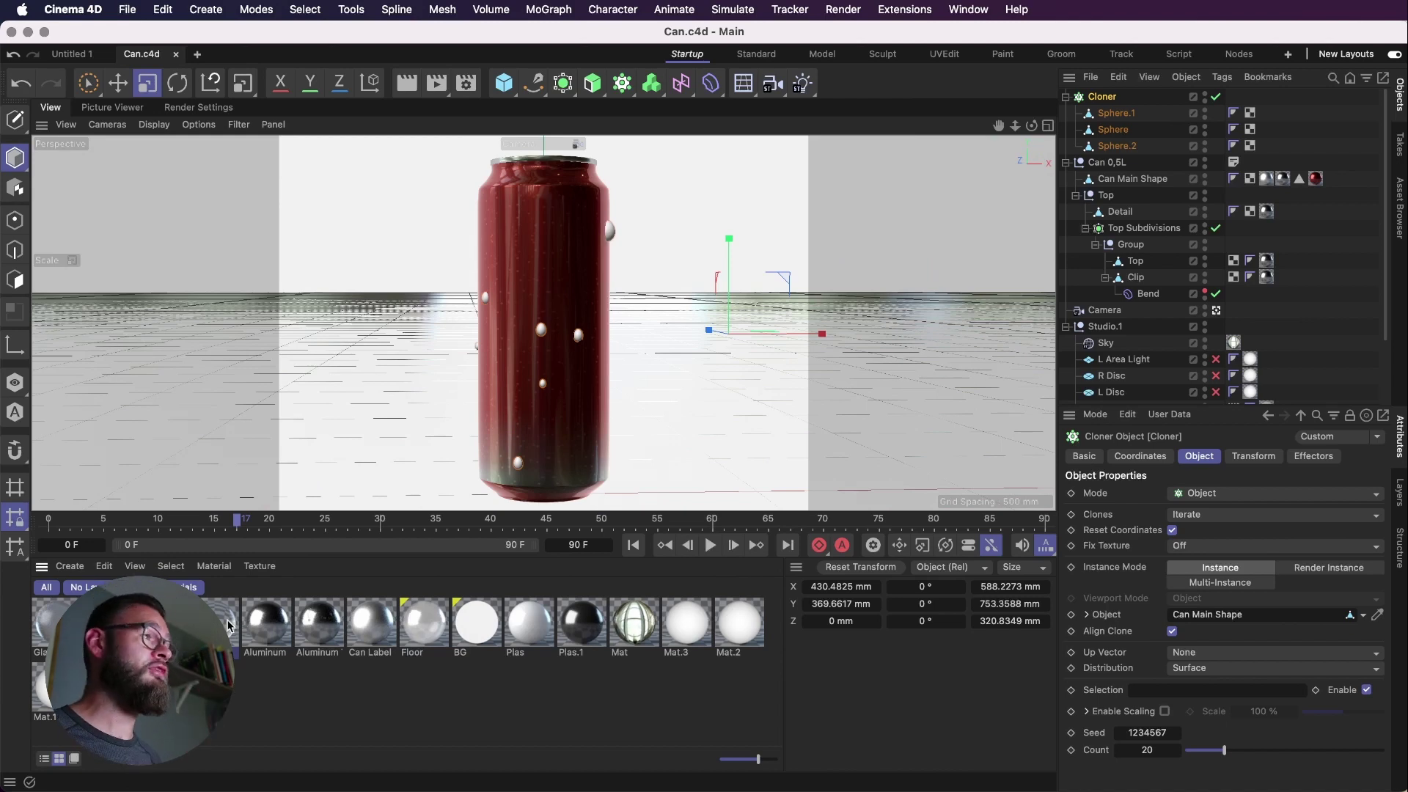
Step: Set the Cloner count to 100 droplets on the can surface
{"action": "left_click", "coordinate": [1107, 99]}
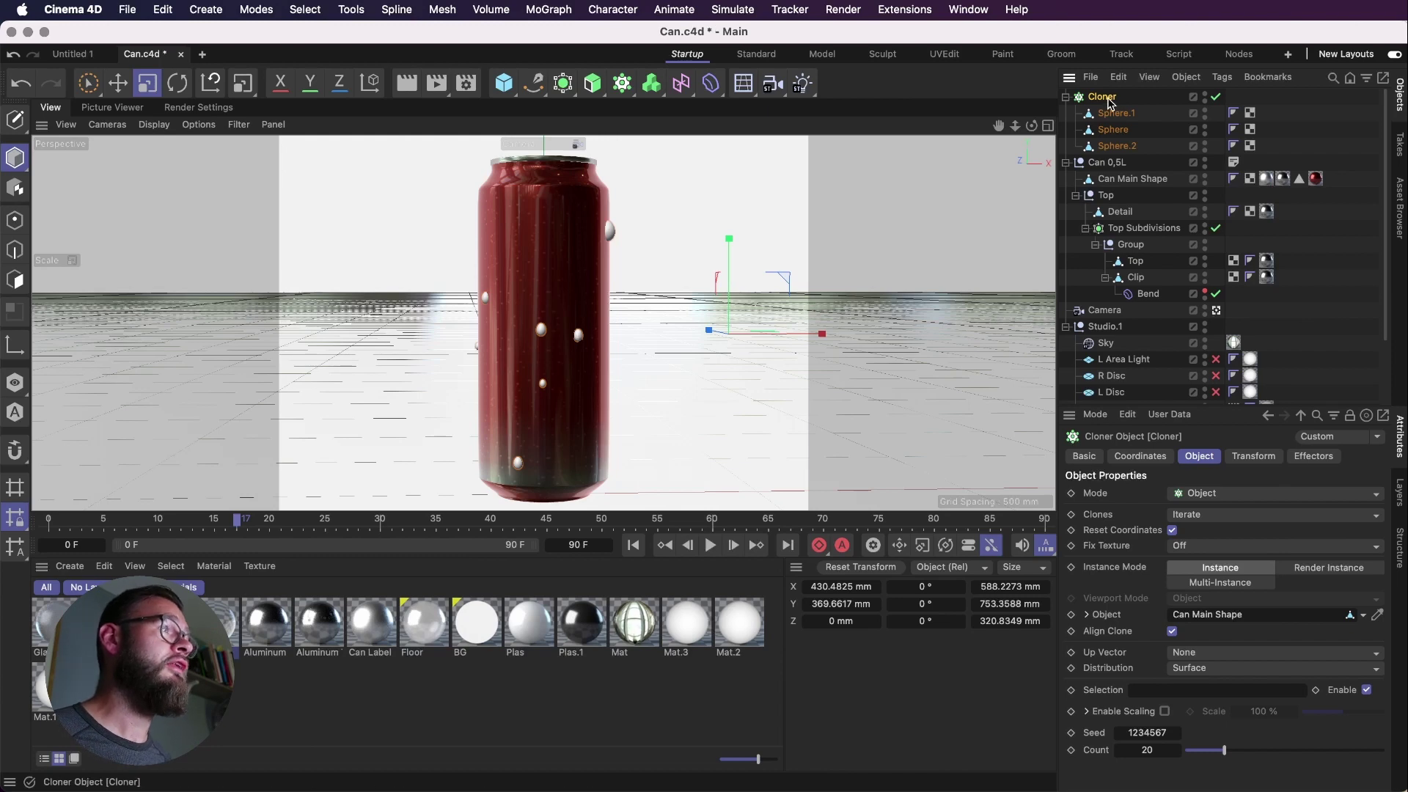
{"action": "left_click_drag", "start_coordinate": [1228, 749], "coordinate": [1395, 751]}
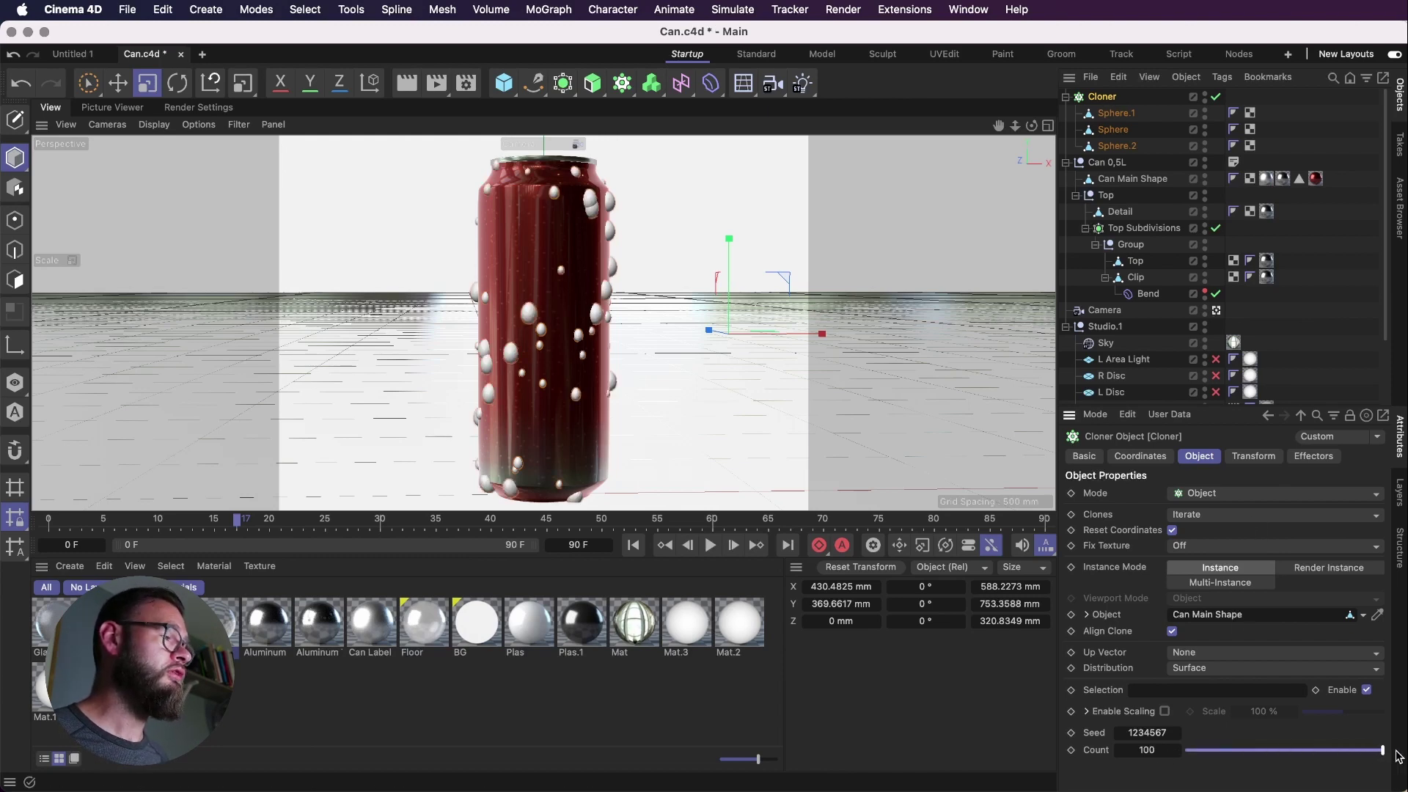
Step: Scale down the three droplet meshes in the Cloner, bringing Sphere to about 21 mm wide and 29 mm tall
{"action": "left_click", "coordinate": [1126, 115]}
{"action": "mouse_move", "coordinate": [782, 299]}
{"action": "left_mouse_down"}
{"action": "mouse_move", "coordinate": [702, 314]}
{"action": "mouse_move", "coordinate": [791, 288]}
{"action": "left_mouse_up"}
{"action": "left_click", "coordinate": [1115, 132]}
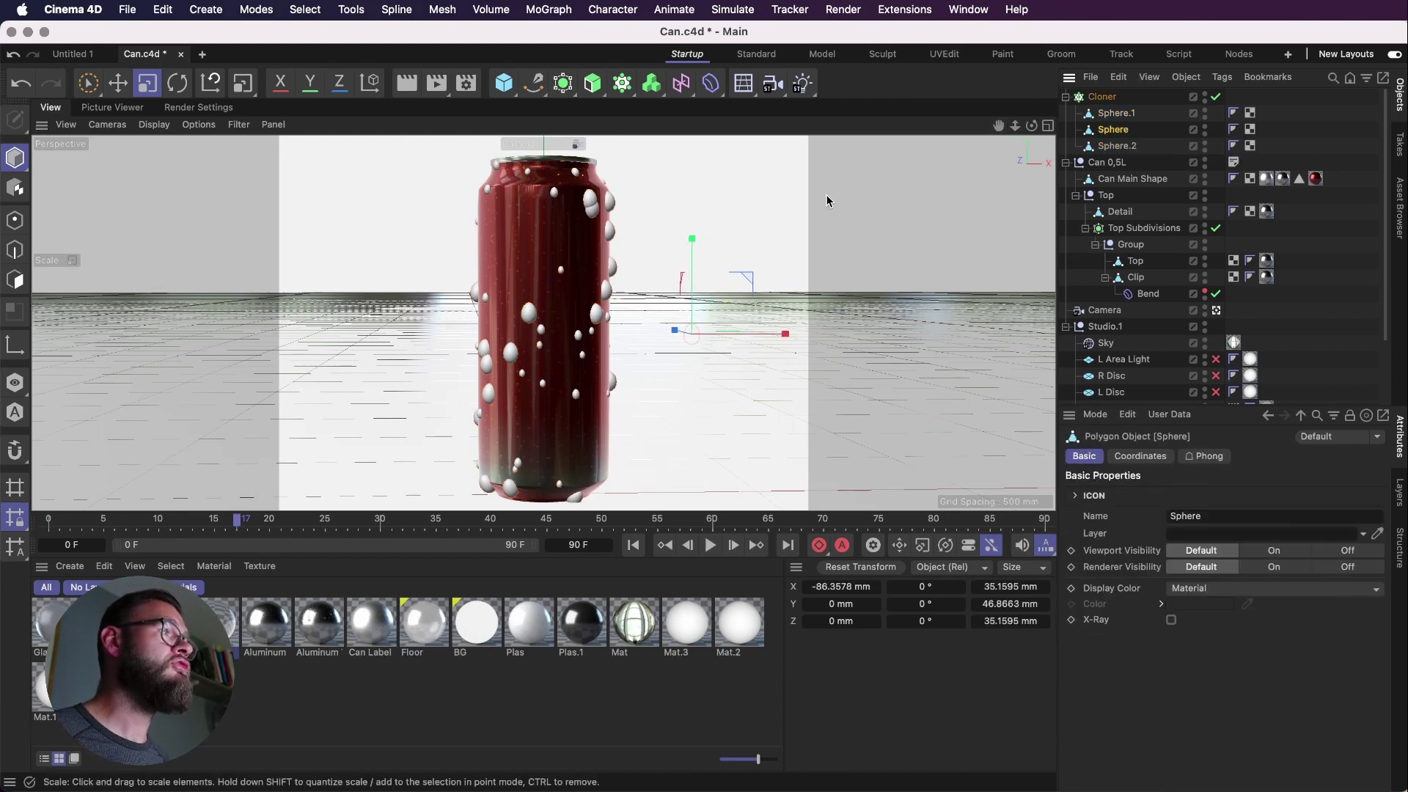
{"action": "left_click_drag", "start_coordinate": [822, 203], "coordinate": [559, 247]}
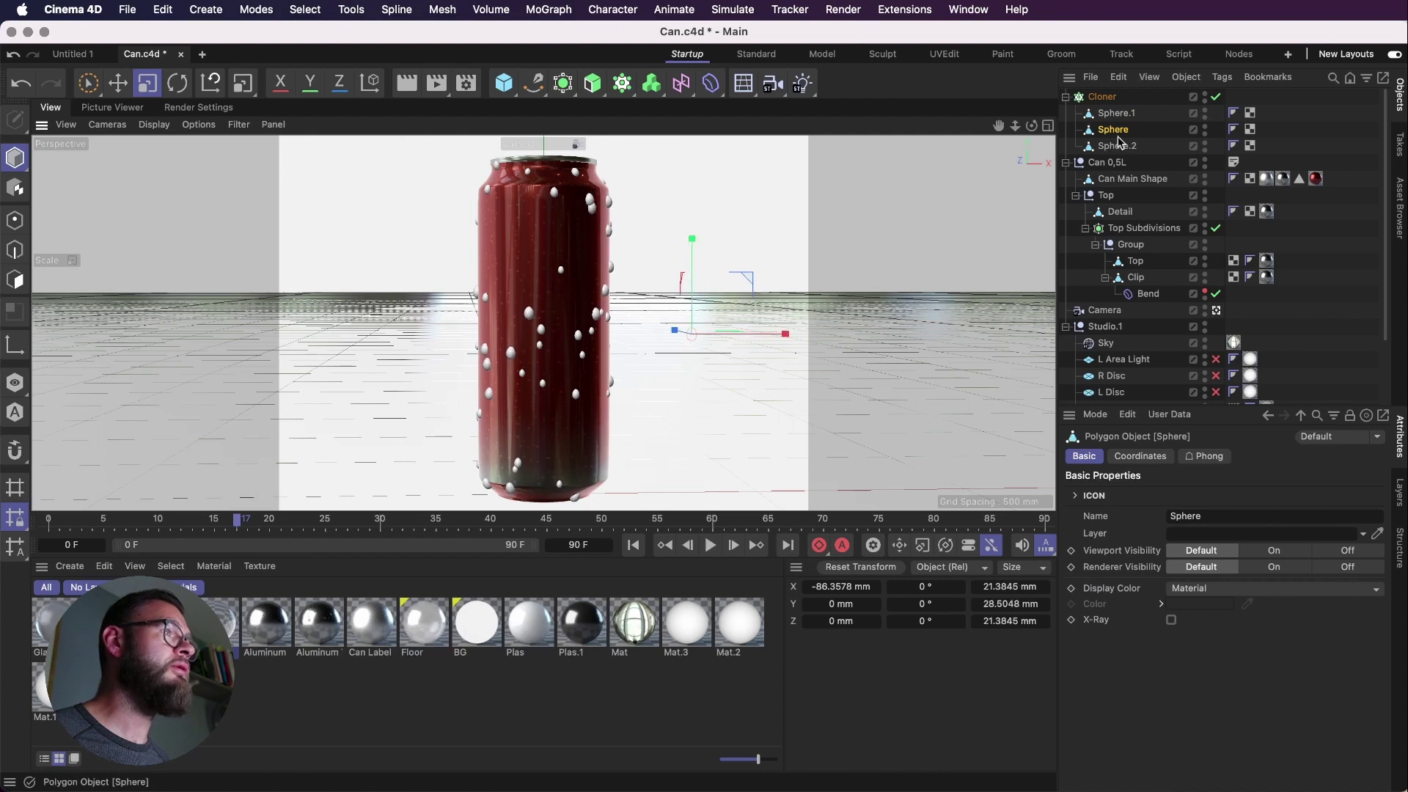
{"action": "left_click", "coordinate": [1118, 146]}
{"action": "left_click_drag", "start_coordinate": [975, 163], "coordinate": [713, 193]}
Step: Fine-tune the droplet sizes, scaling Sphere to about 15 × 20 mm, Sphere.1 to about 11 × 15 mm, and adjusting Sphere.2
{"action": "left_click", "coordinate": [1114, 131]}
{"action": "left_click_drag", "start_coordinate": [822, 174], "coordinate": [617, 201]}
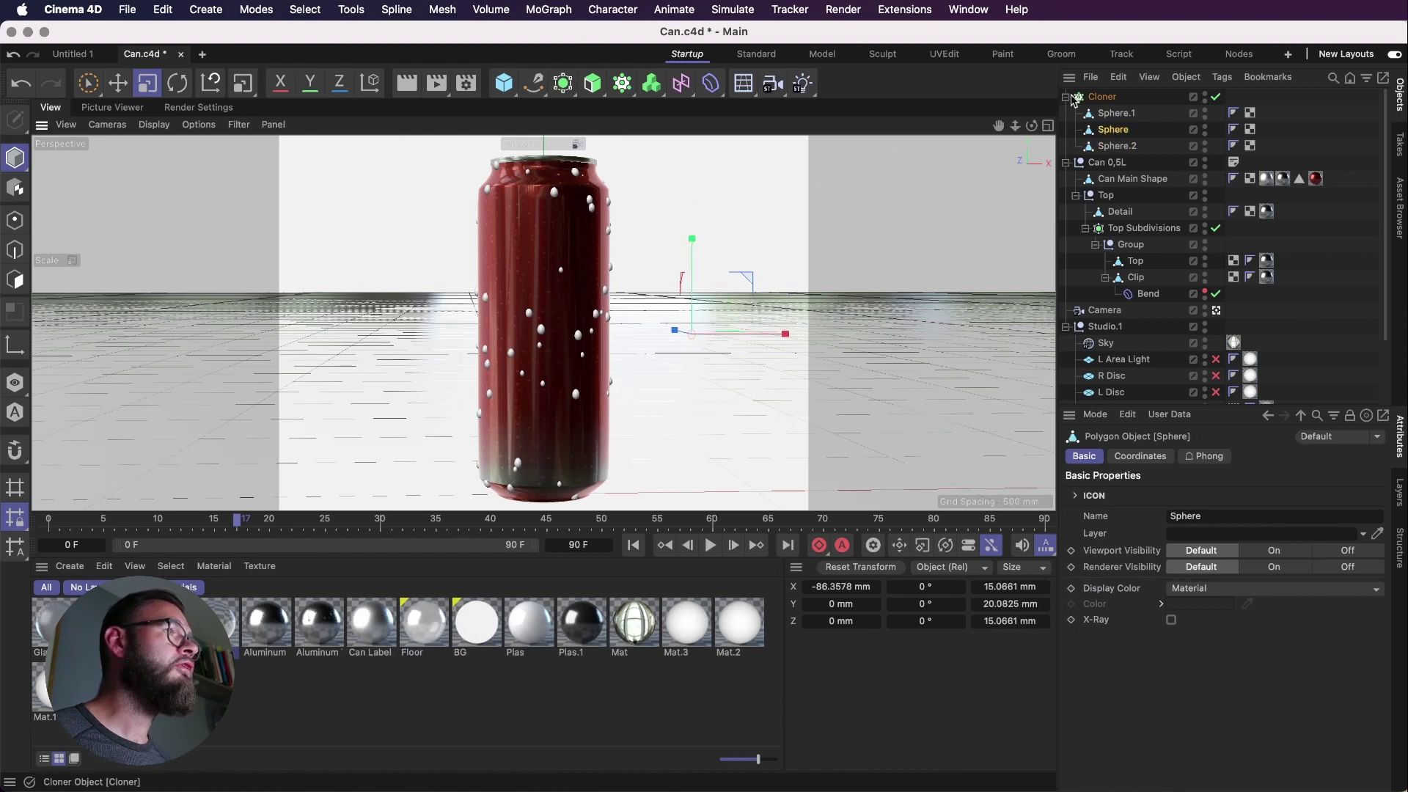
{"action": "left_click", "coordinate": [1115, 113]}
{"action": "left_click_drag", "start_coordinate": [733, 189], "coordinate": [678, 193]}
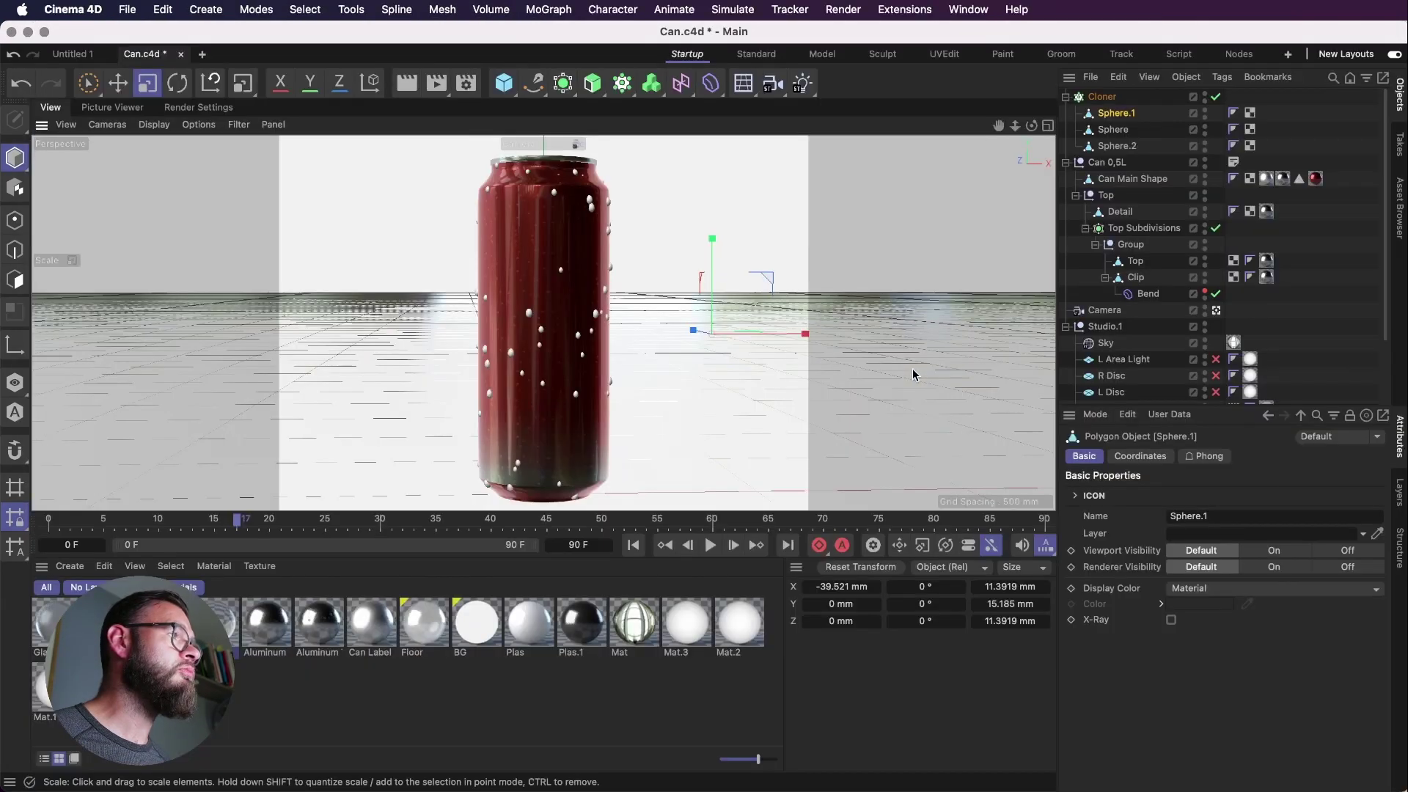
{"action": "left_click", "coordinate": [1115, 146]}
{"action": "left_click_drag", "start_coordinate": [843, 253], "coordinate": [883, 235]}
Step: Duplicate the small Sphere.1 droplet three times inside the Cloner
{"action": "left_click", "coordinate": [1114, 113]}
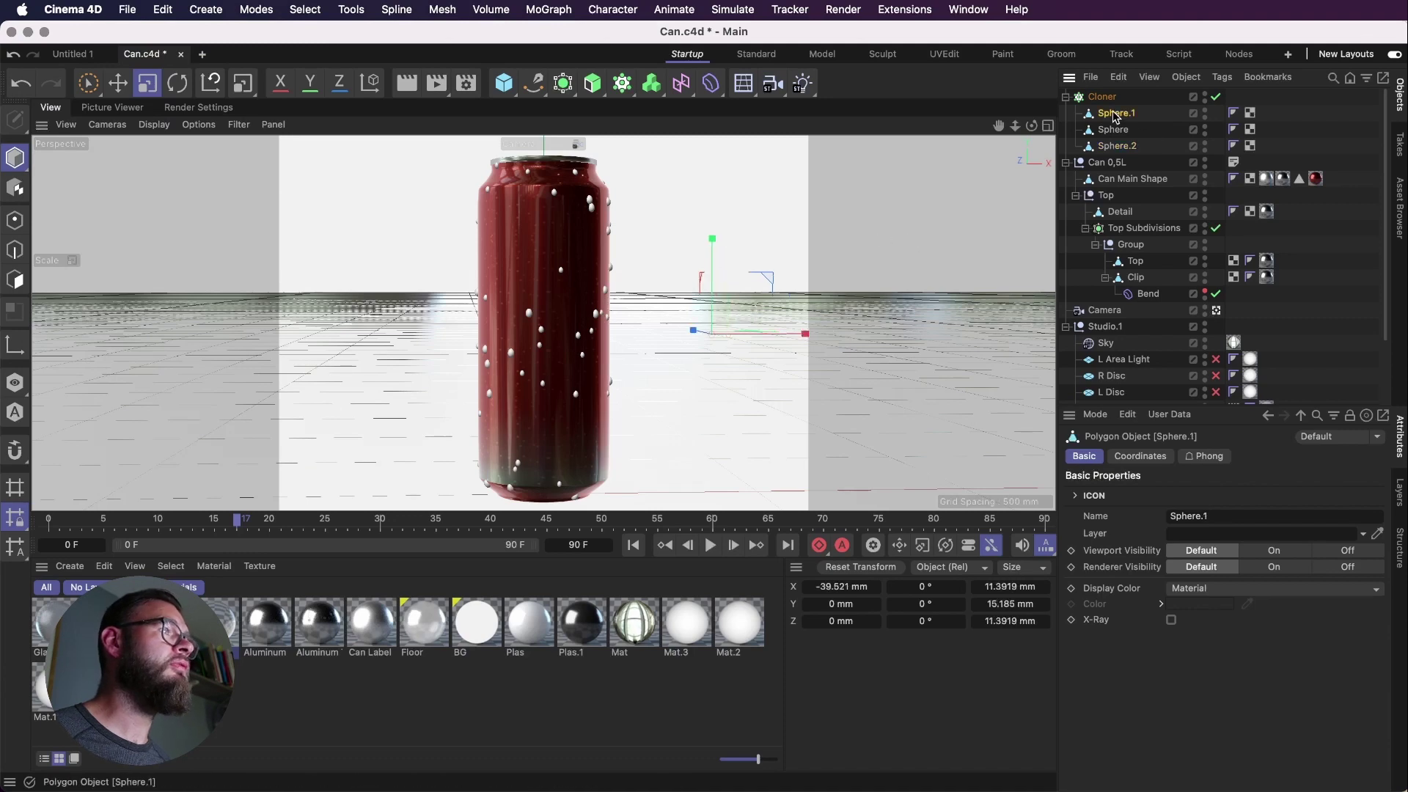
{"action": "key", "text": "super+c"}
{"action": "key", "text": "super+v"}
{"action": "key", "text": "super+v"}
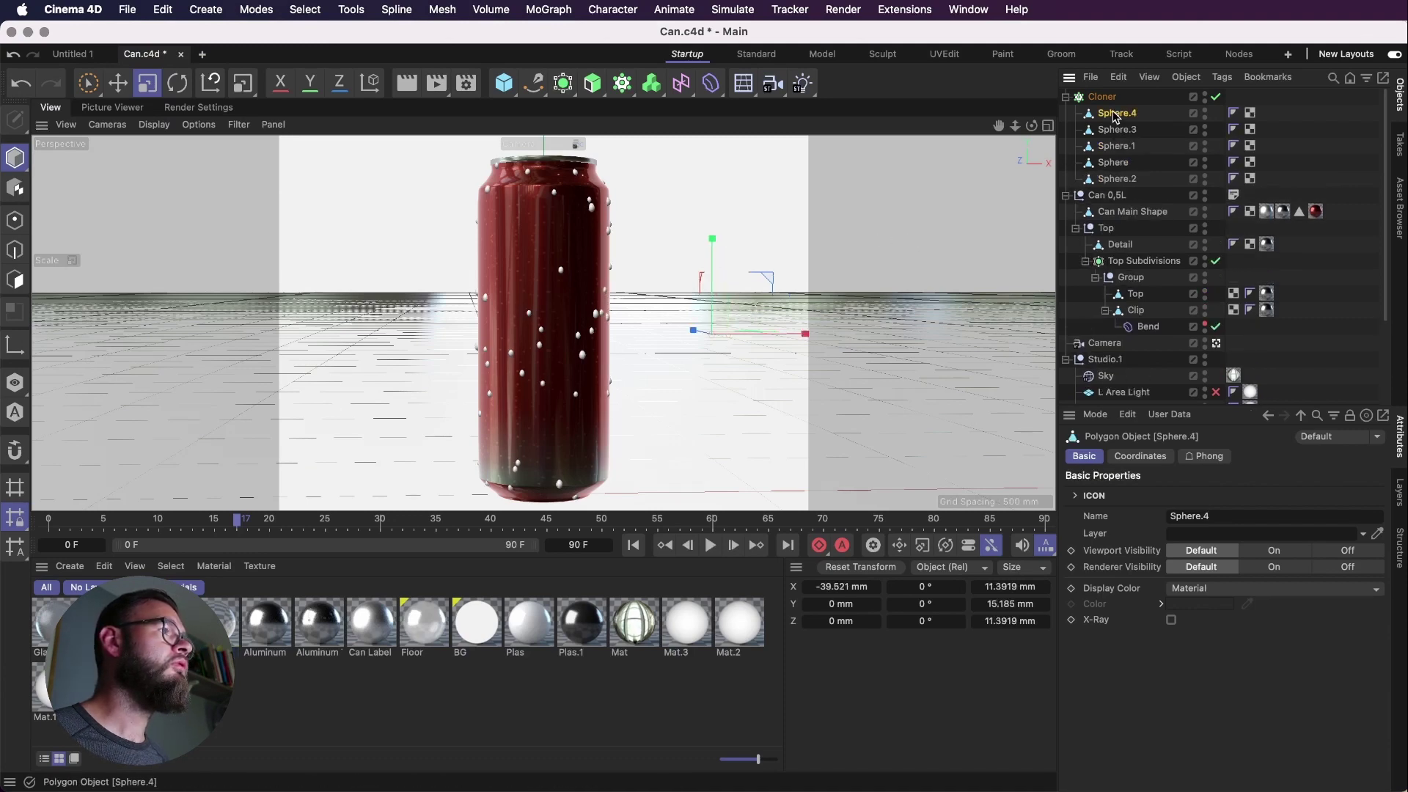
{"action": "key", "text": "super+v"}
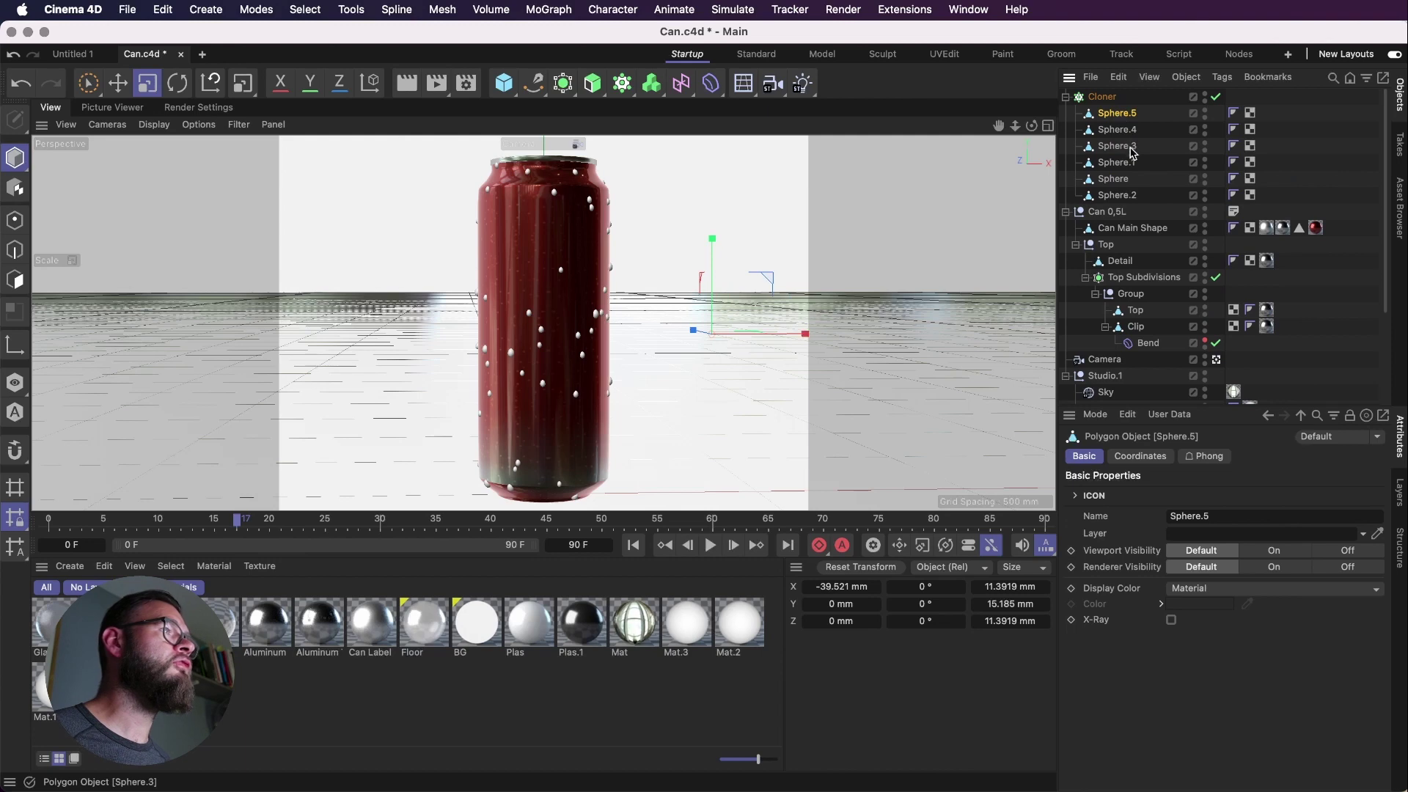
Step: Scale Sphere.1 and its three copies down to about 8 × 11 mm, and duplicate all four inside the Cloner
{"action": "left_click", "coordinate": [1114, 162], "text": "shift"}
{"action": "left_click_drag", "start_coordinate": [740, 220], "coordinate": [639, 236]}
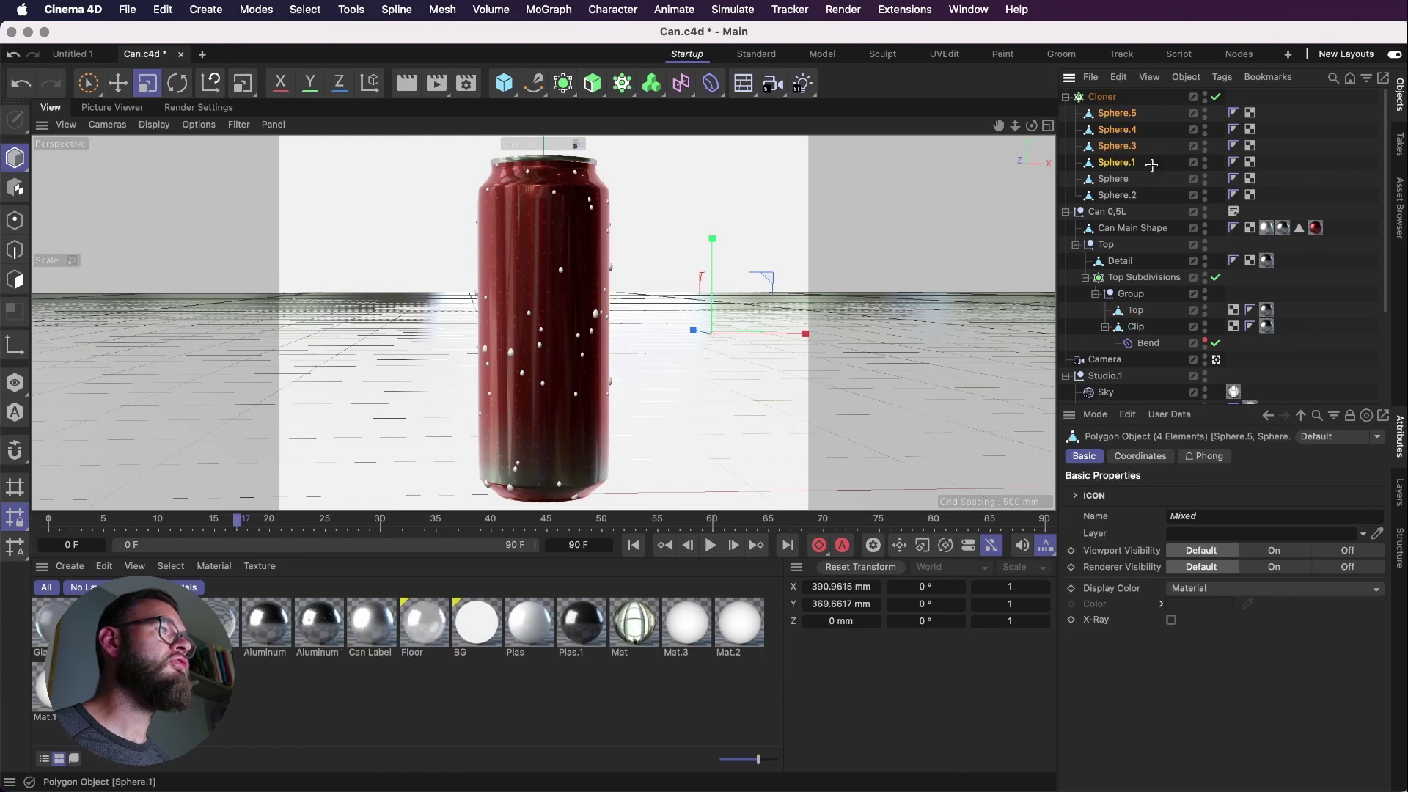
{"action": "left_click_drag", "start_coordinate": [1151, 165], "coordinate": [1102, 163]}
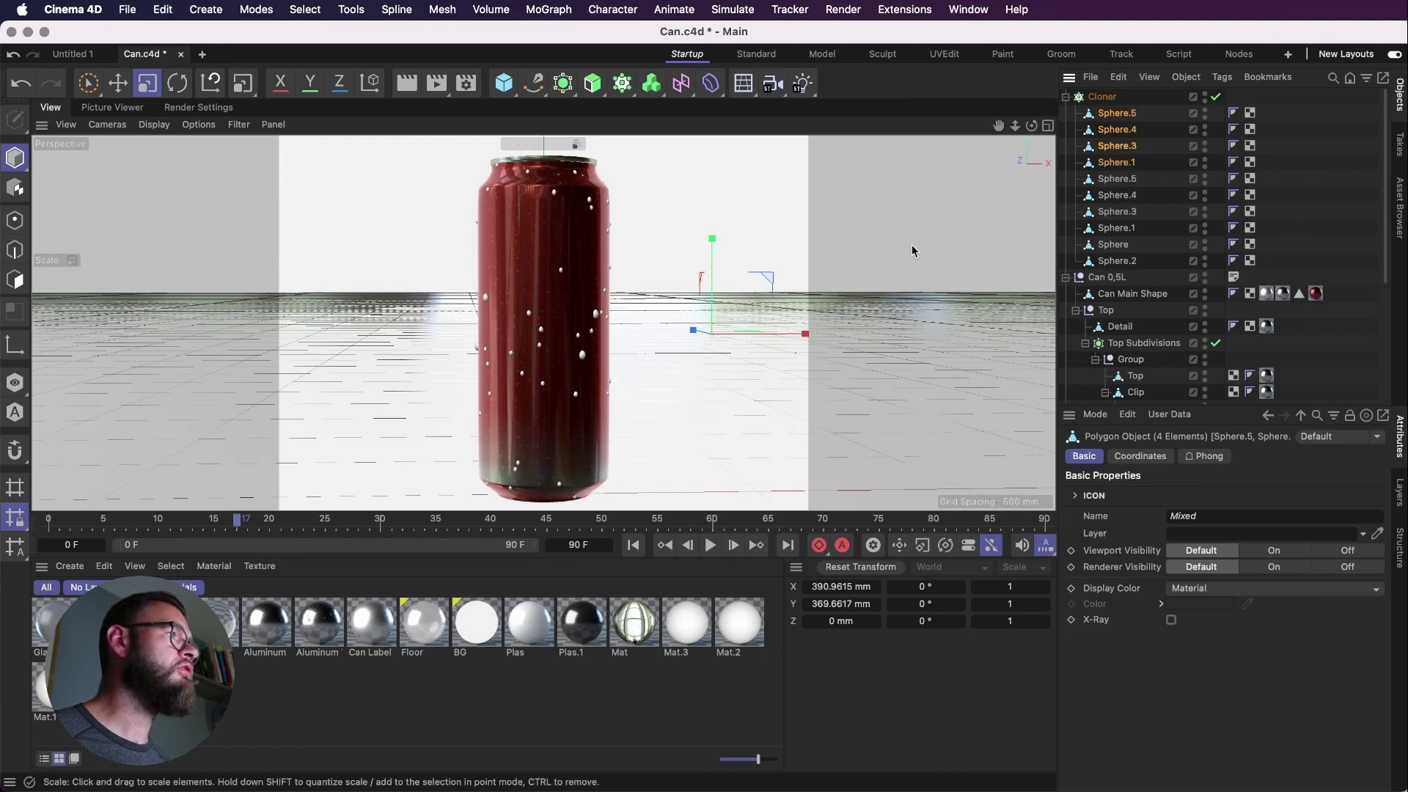
{"action": "key", "text": "super+s"}
Step: Set the Cloner count to 10000 droplets
{"action": "left_click", "coordinate": [1101, 99]}
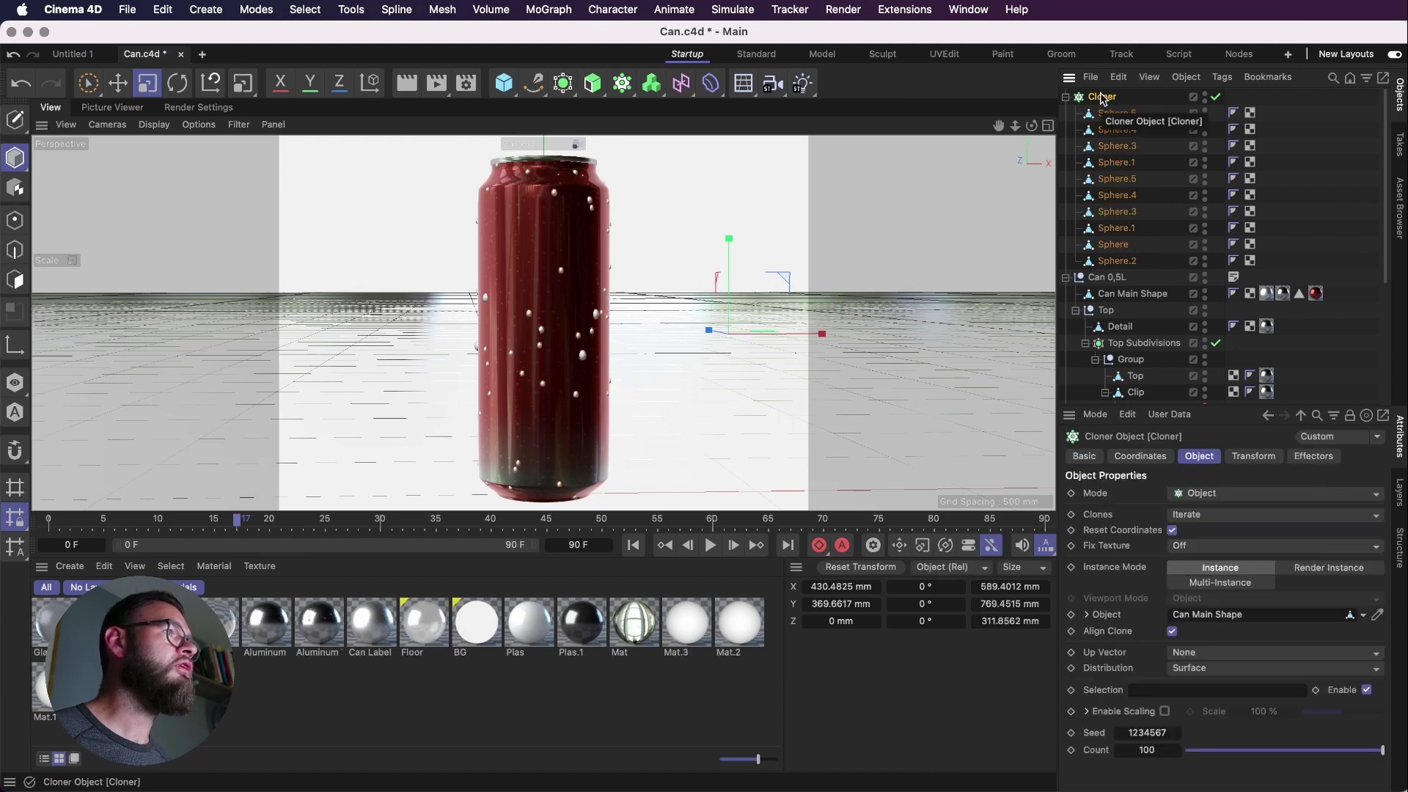
{"action": "left_click", "coordinate": [1170, 750]}
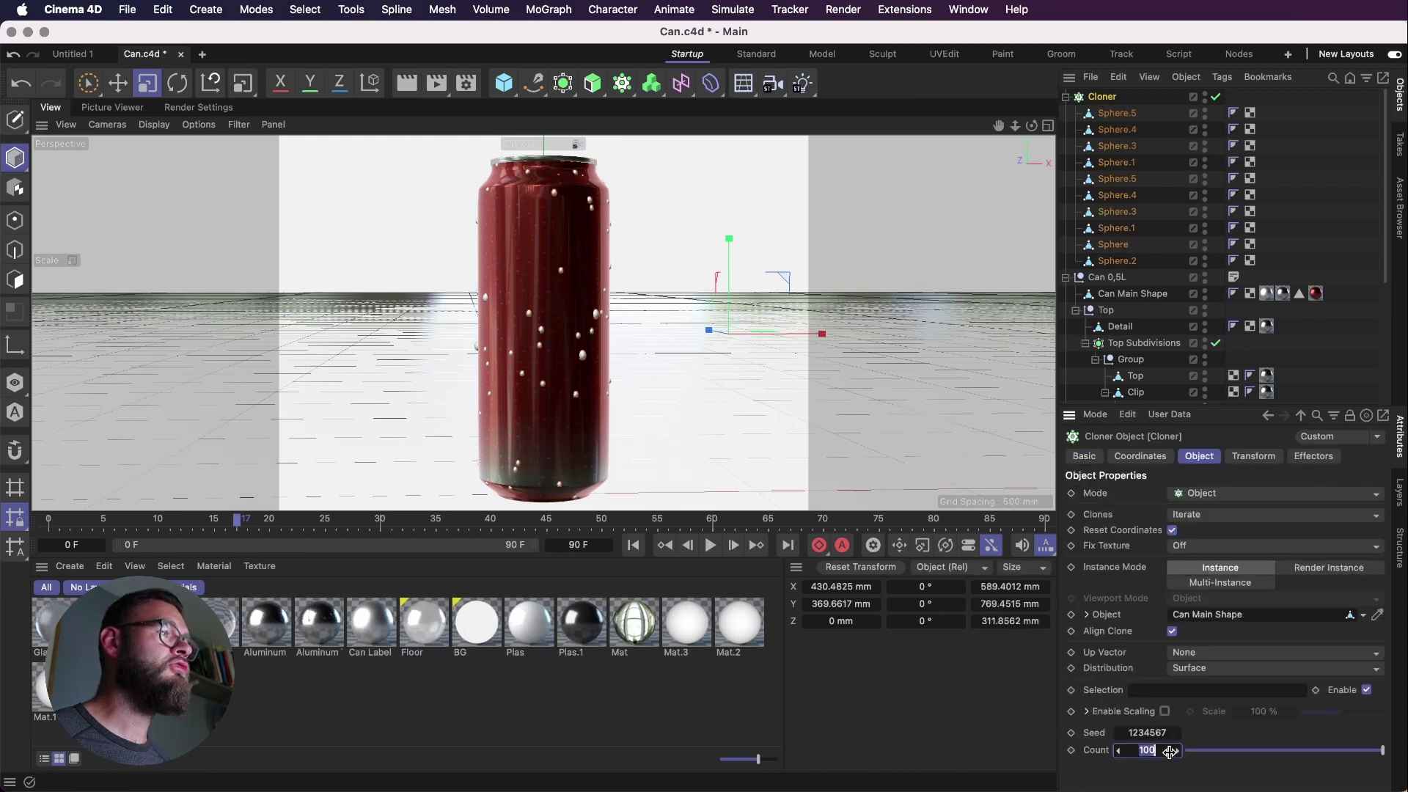
{"action": "type", "text": "10000"}
{"action": "key", "text": "Return"}
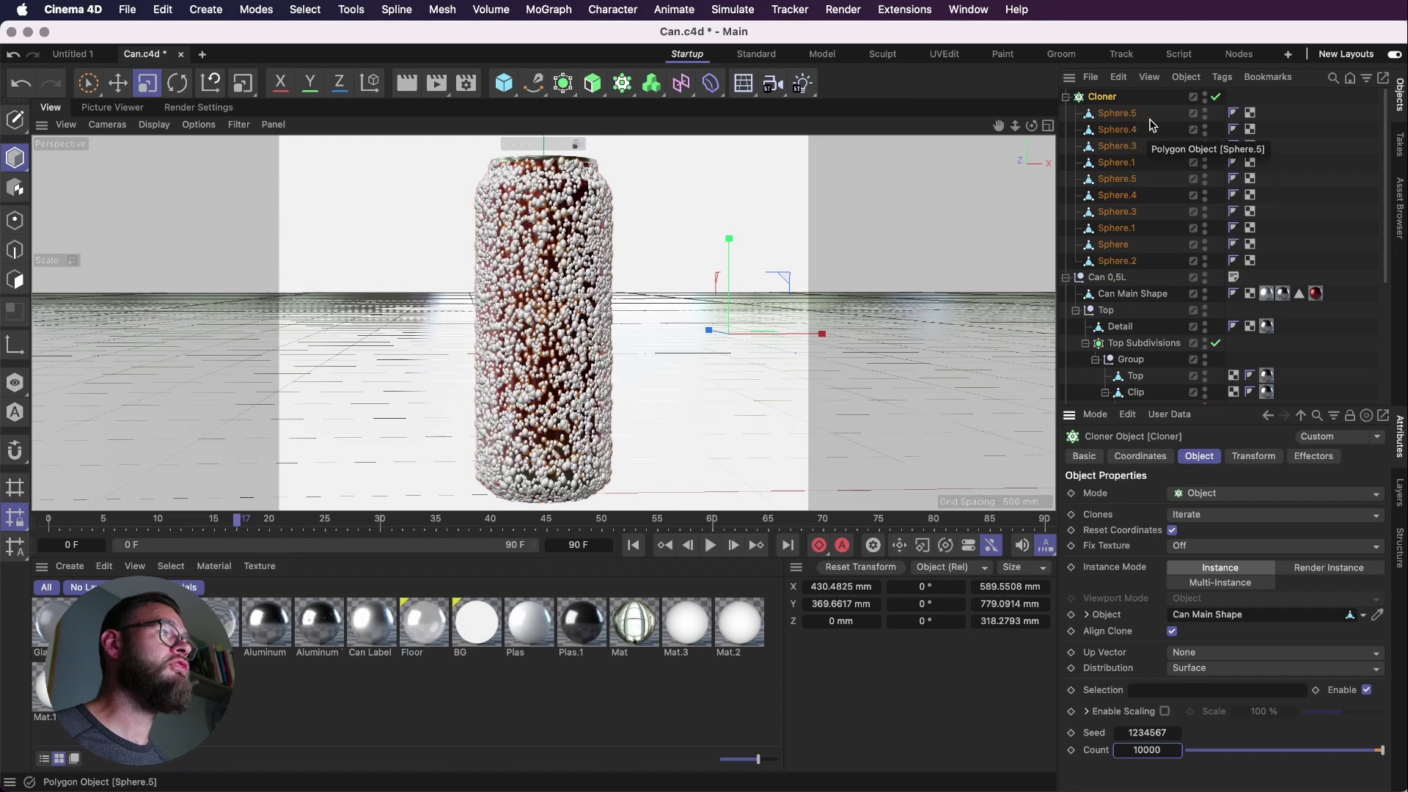
Step: Reduce the Cloner count to 100 and scale all ten droplet meshes down together
{"action": "left_click_drag", "start_coordinate": [1153, 114], "coordinate": [1107, 264]}
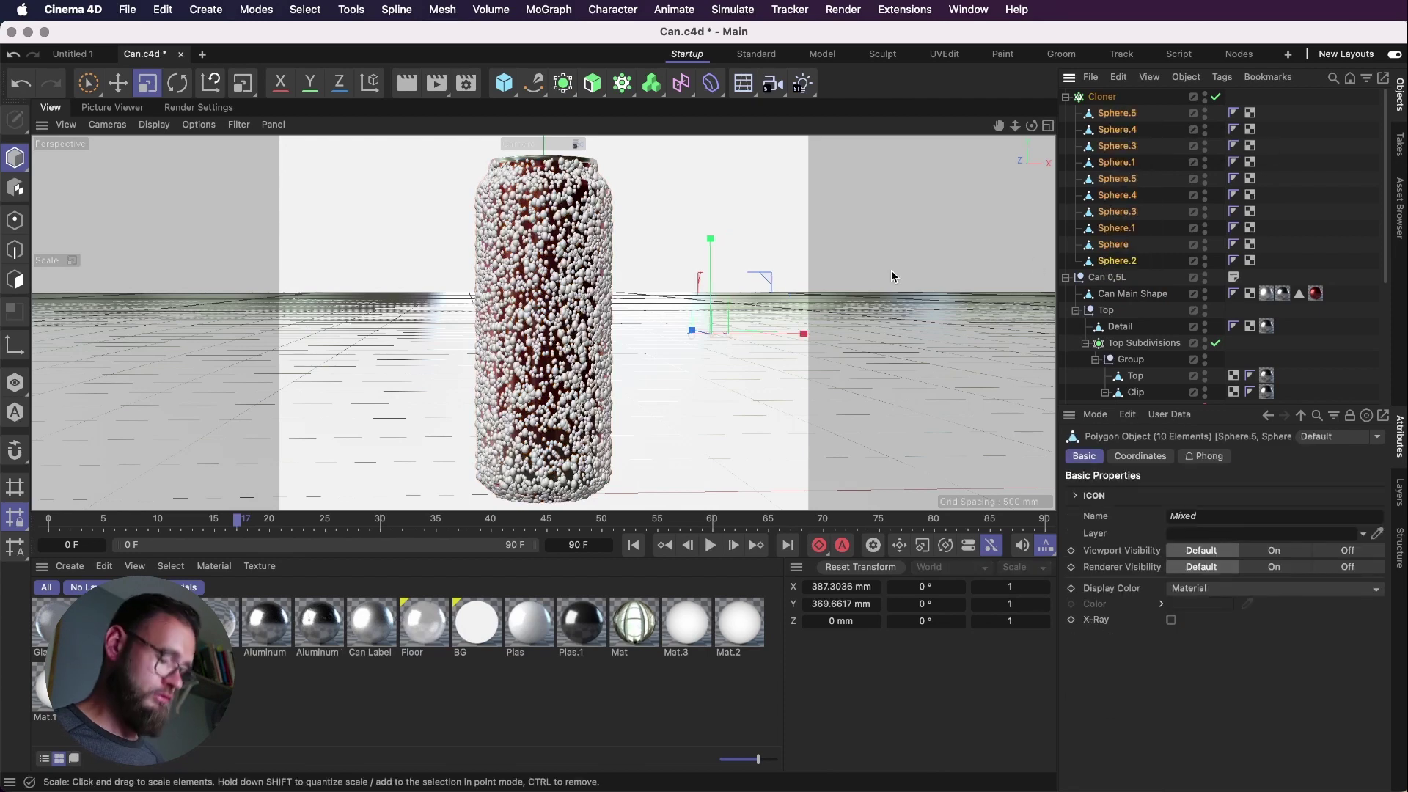
{"action": "key", "text": "t"}
{"action": "type", "text": "100"}
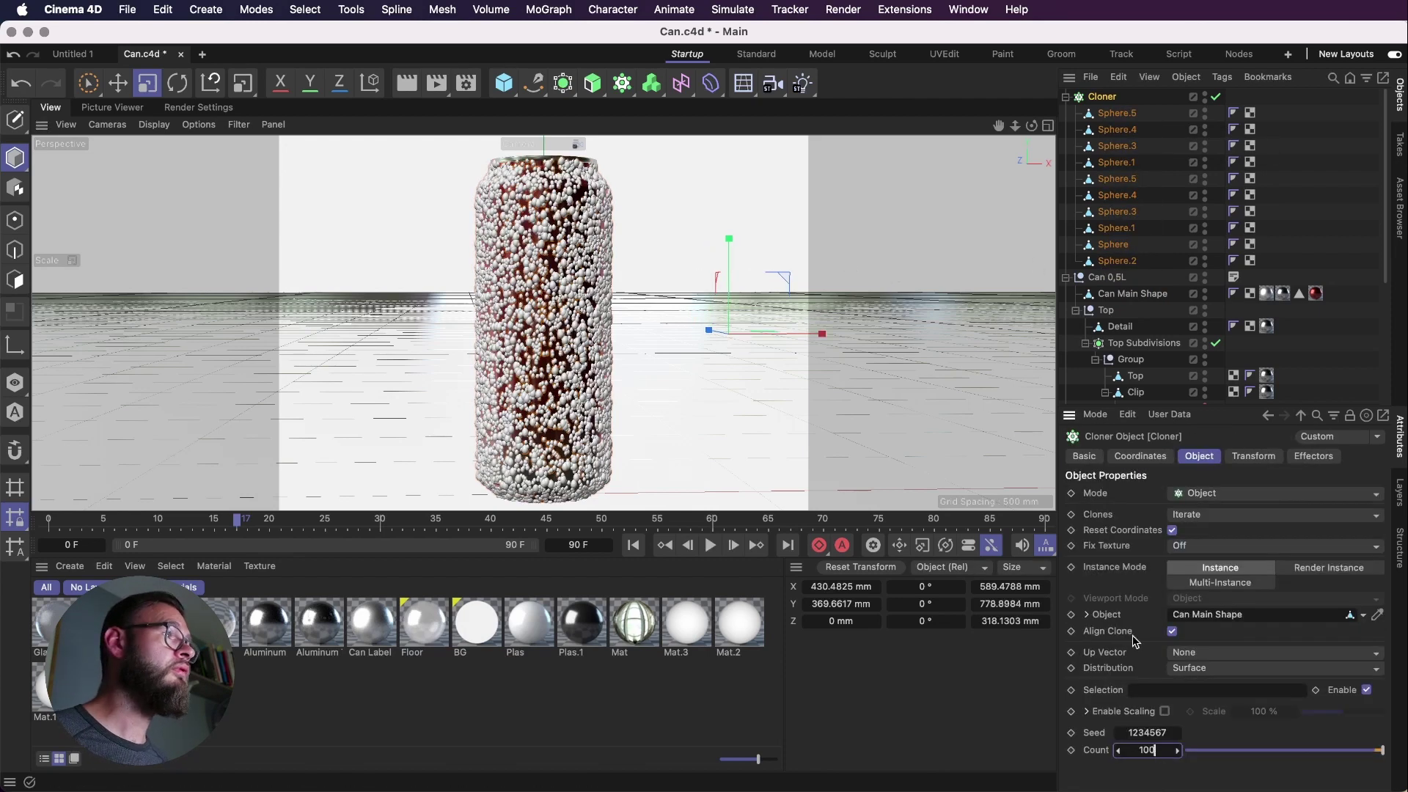
{"action": "left_click", "coordinate": [1120, 114]}
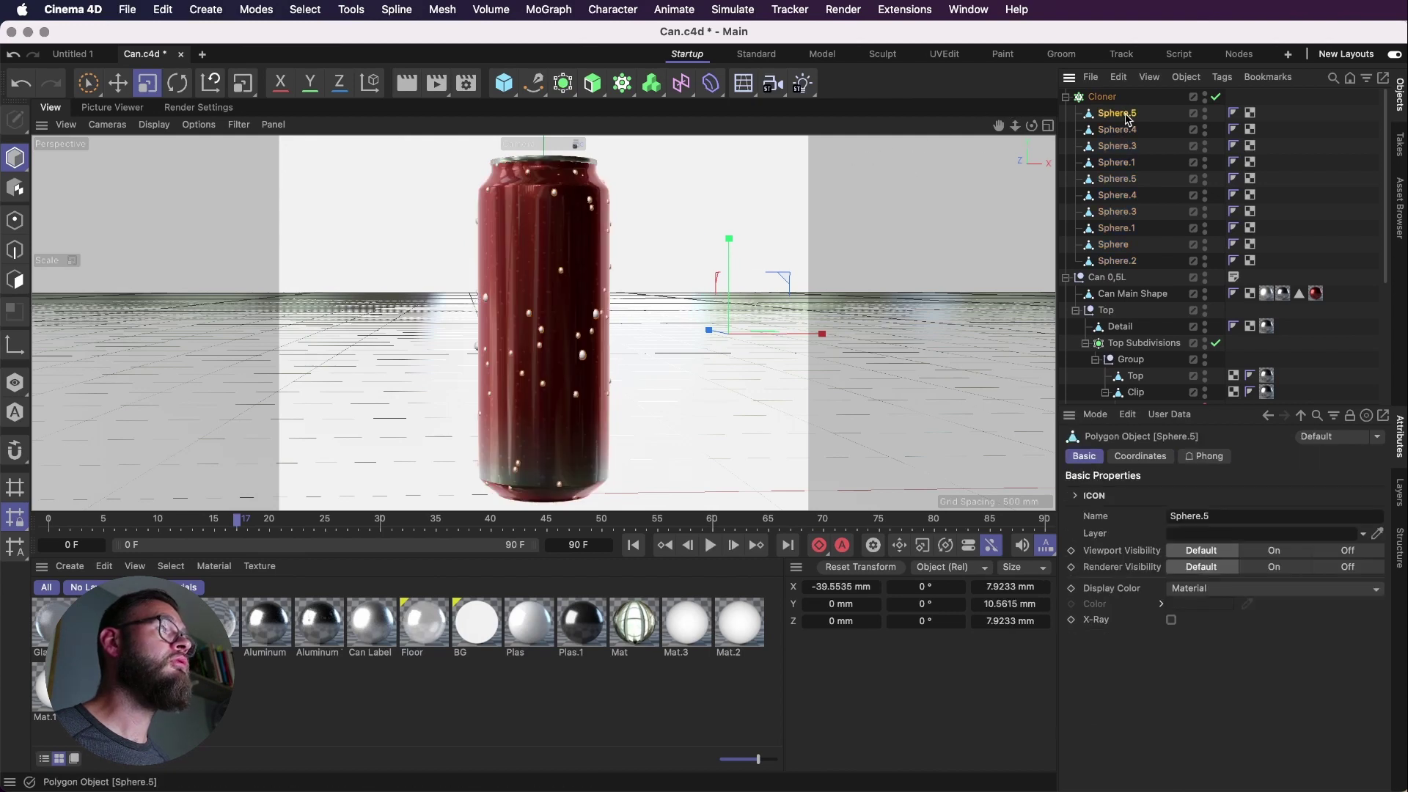
{"action": "left_click", "coordinate": [1112, 260], "text": "shift"}
{"action": "left_click_drag", "start_coordinate": [931, 201], "coordinate": [629, 236]}
Step: Raise the Cloner count back to 10000 with the smaller droplets
{"action": "left_click", "coordinate": [1102, 97]}
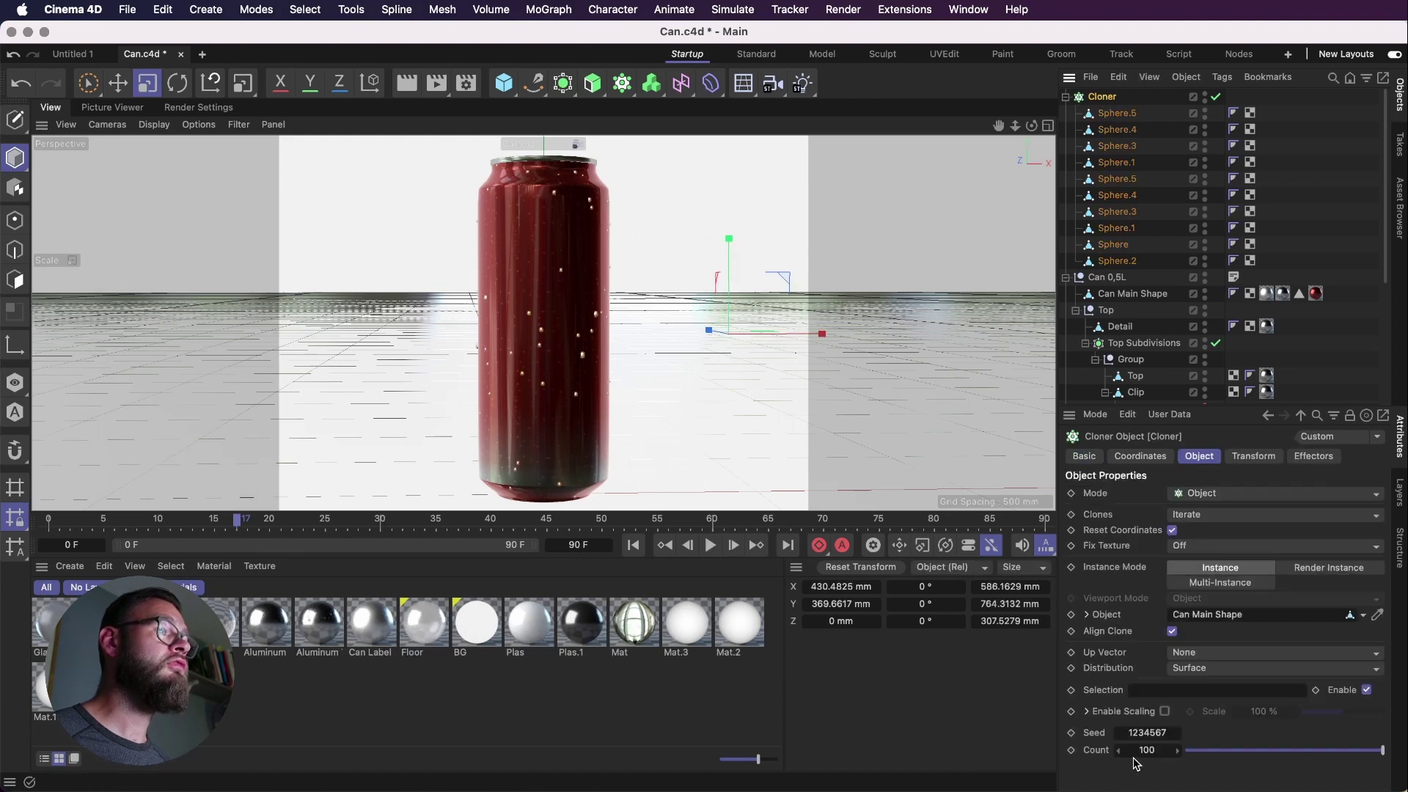
{"action": "left_click", "coordinate": [1155, 750]}
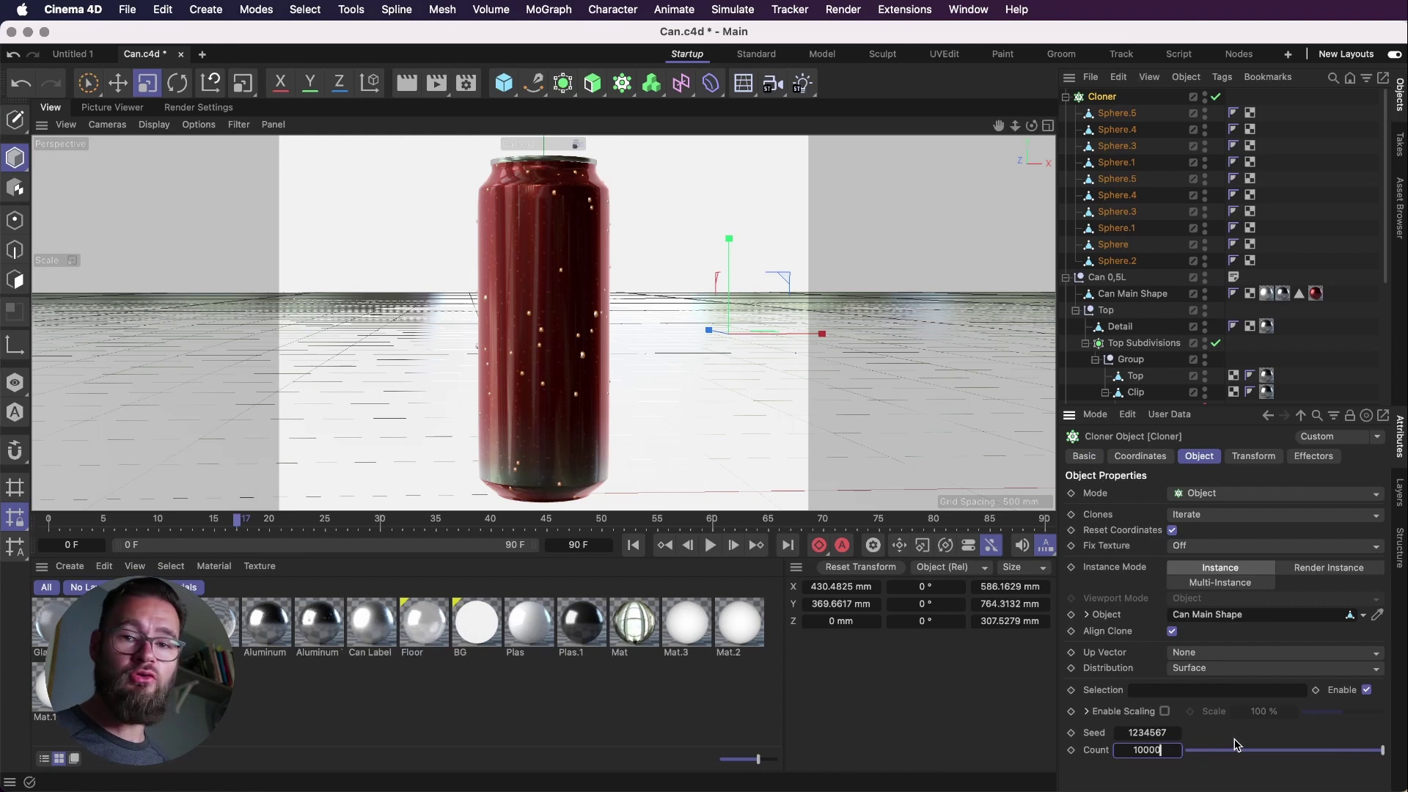
{"action": "key", "text": "Return"}
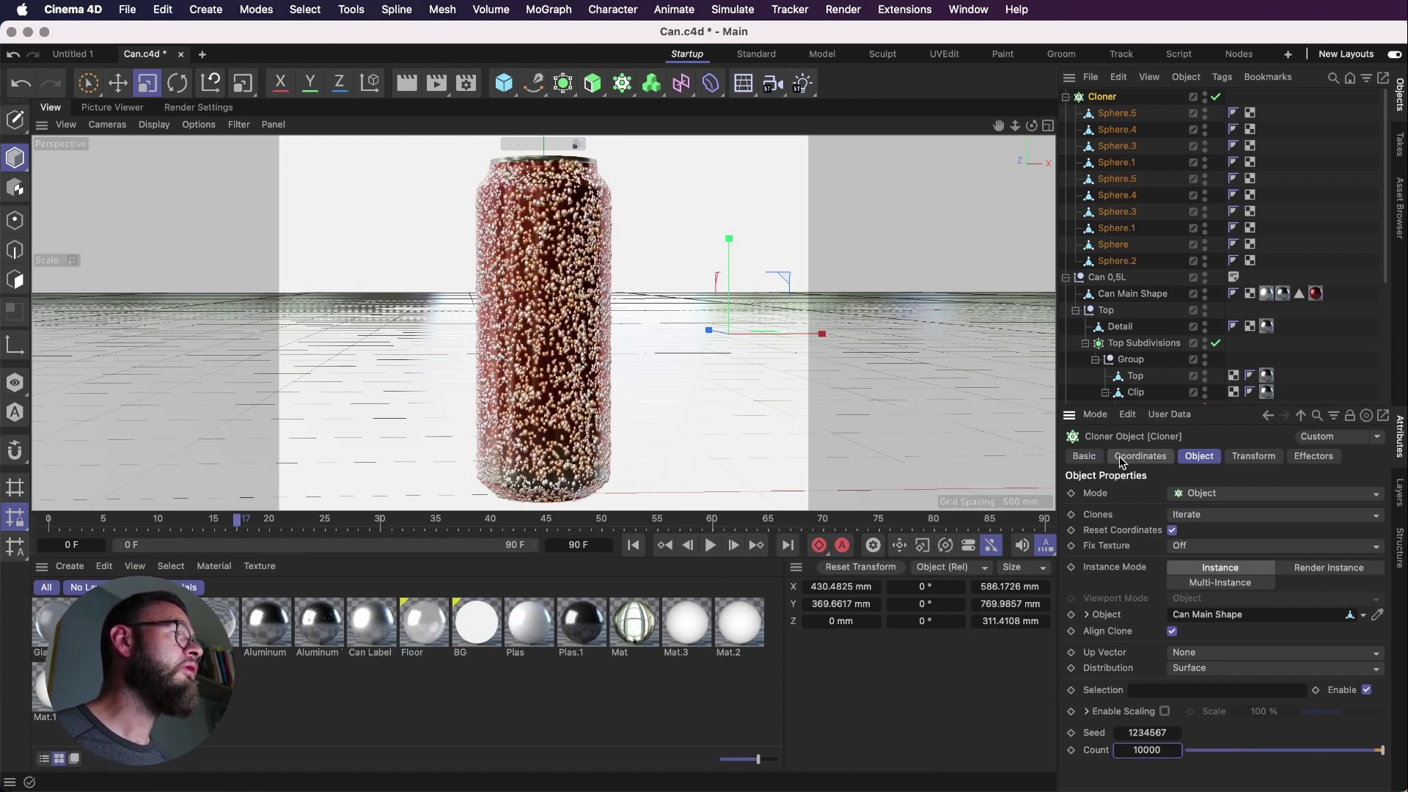
Step: Apply the Mat.5 material to the Cloner and clear the object selection
{"action": "left_click", "coordinate": [996, 763]}
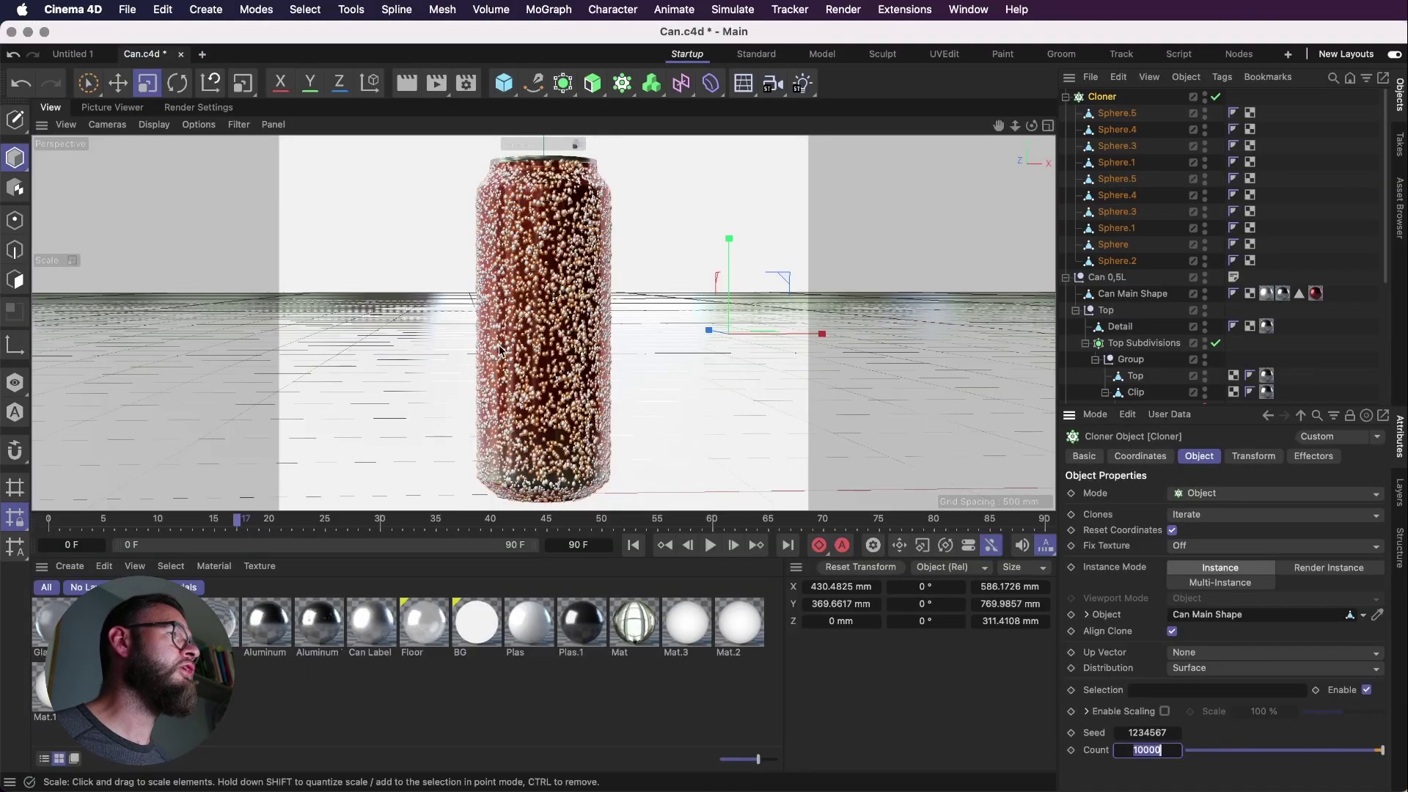
{"action": "left_click_drag", "start_coordinate": [229, 634], "coordinate": [1105, 98]}
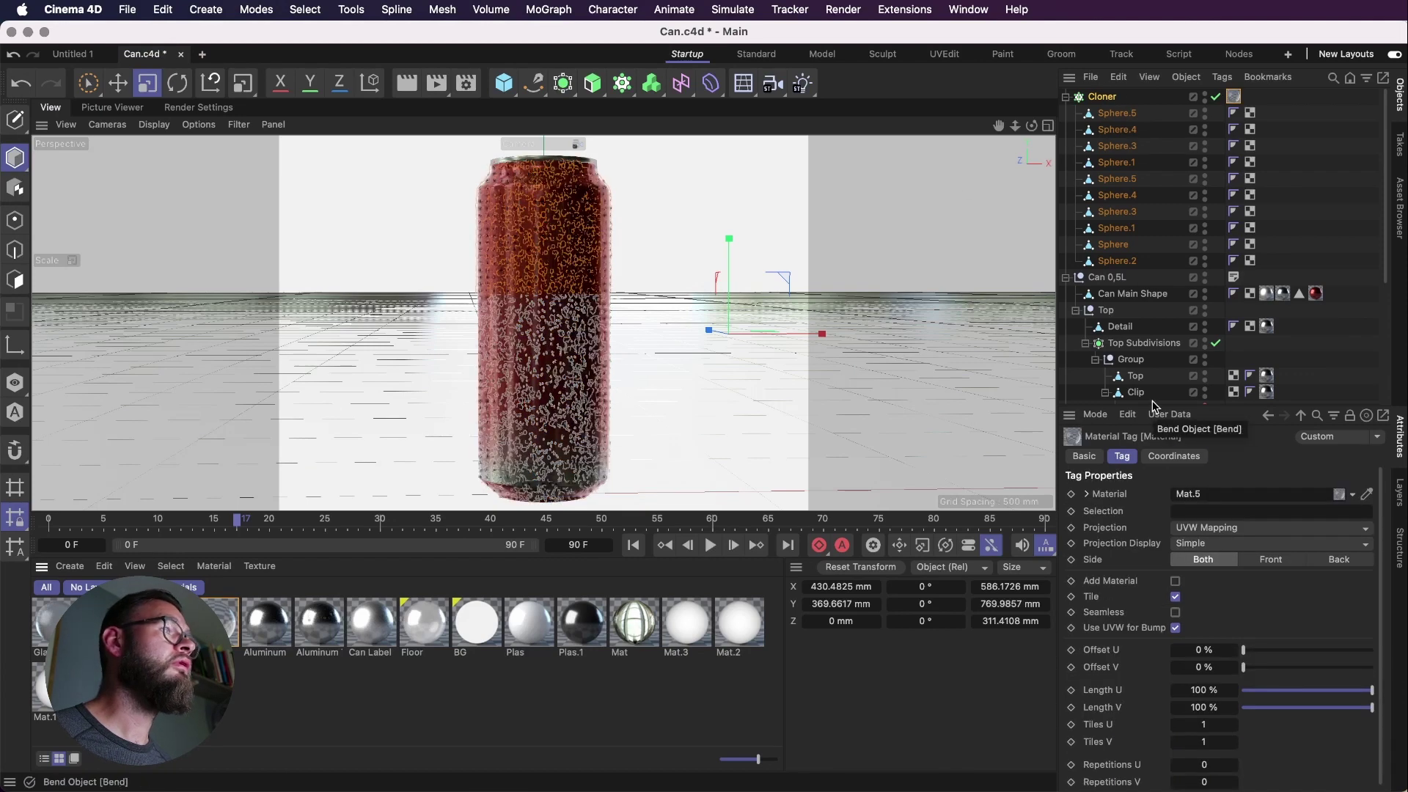
{"action": "left_click", "coordinate": [1170, 280]}
Step: Save the scene and render the camera view in the viewport
{"action": "key", "text": "super+s"}
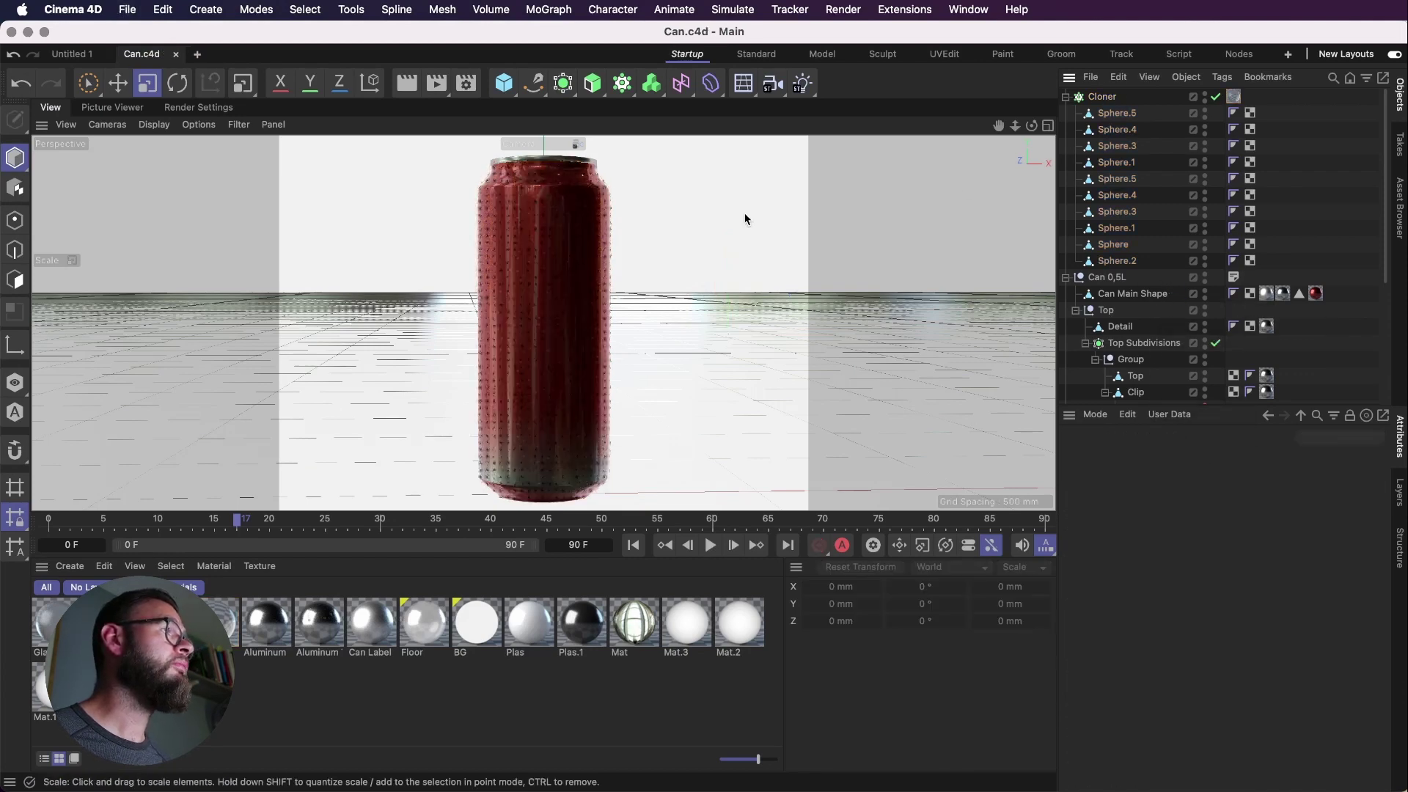
{"action": "key", "text": "super+r"}
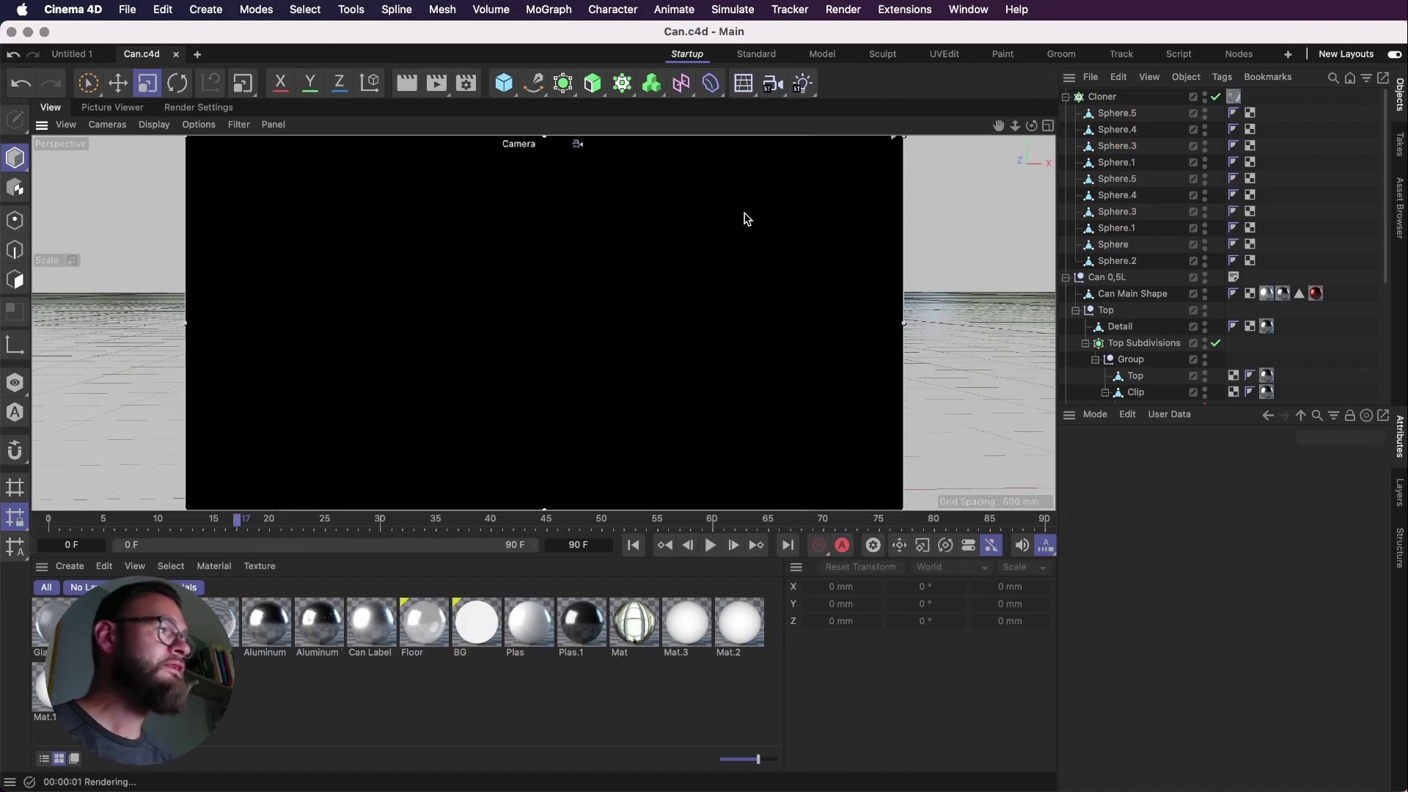